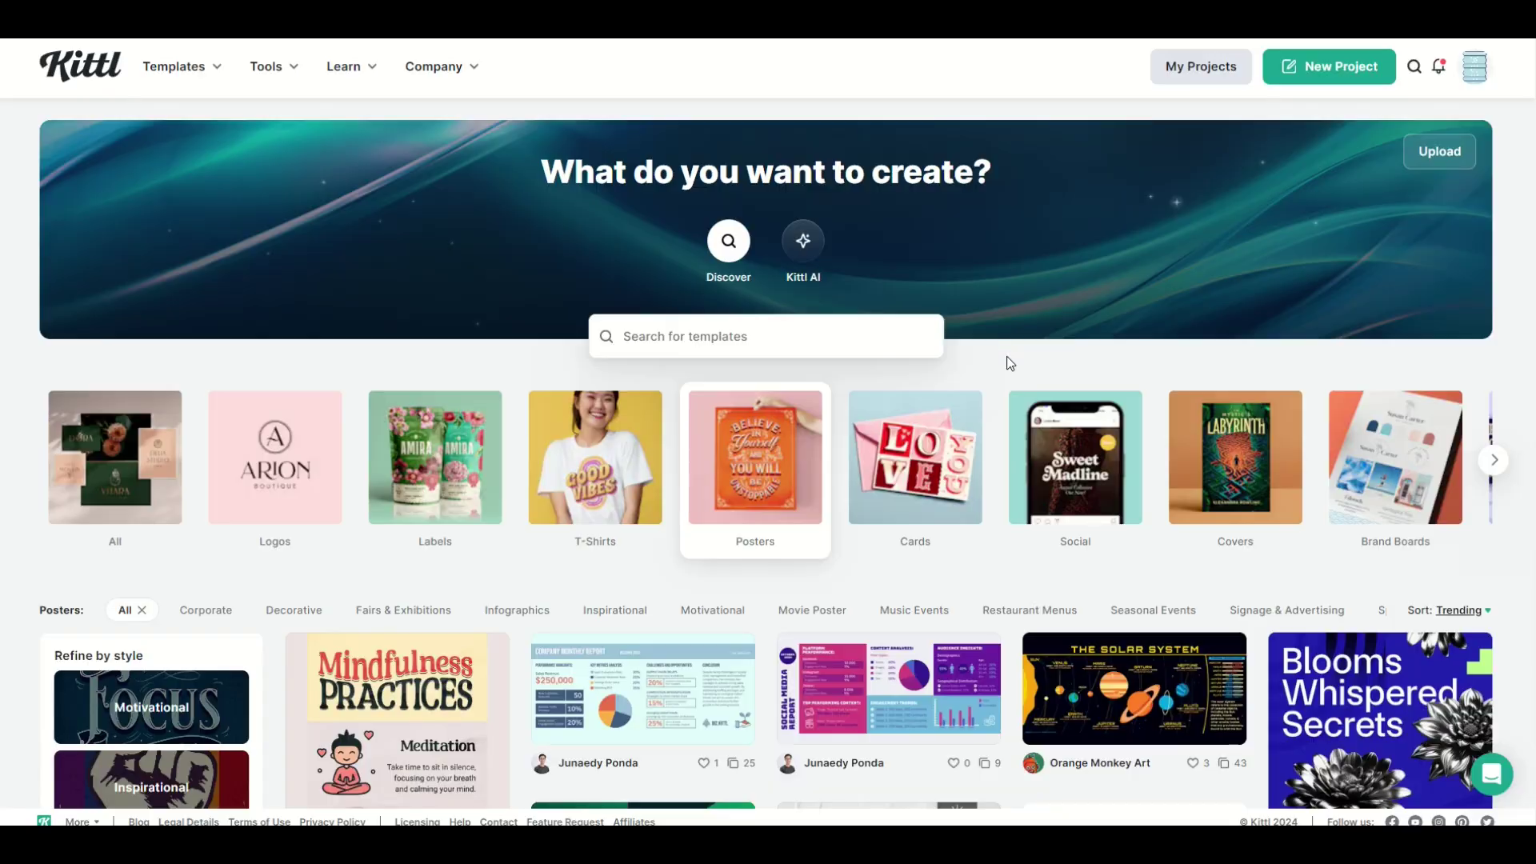
Step: Scroll down the Posters gallery to the Retro Diner Arrow Signage template
{"action": "scroll", "coordinate": [1009, 363], "scroll_direction": "down", "scroll_amount": 4}
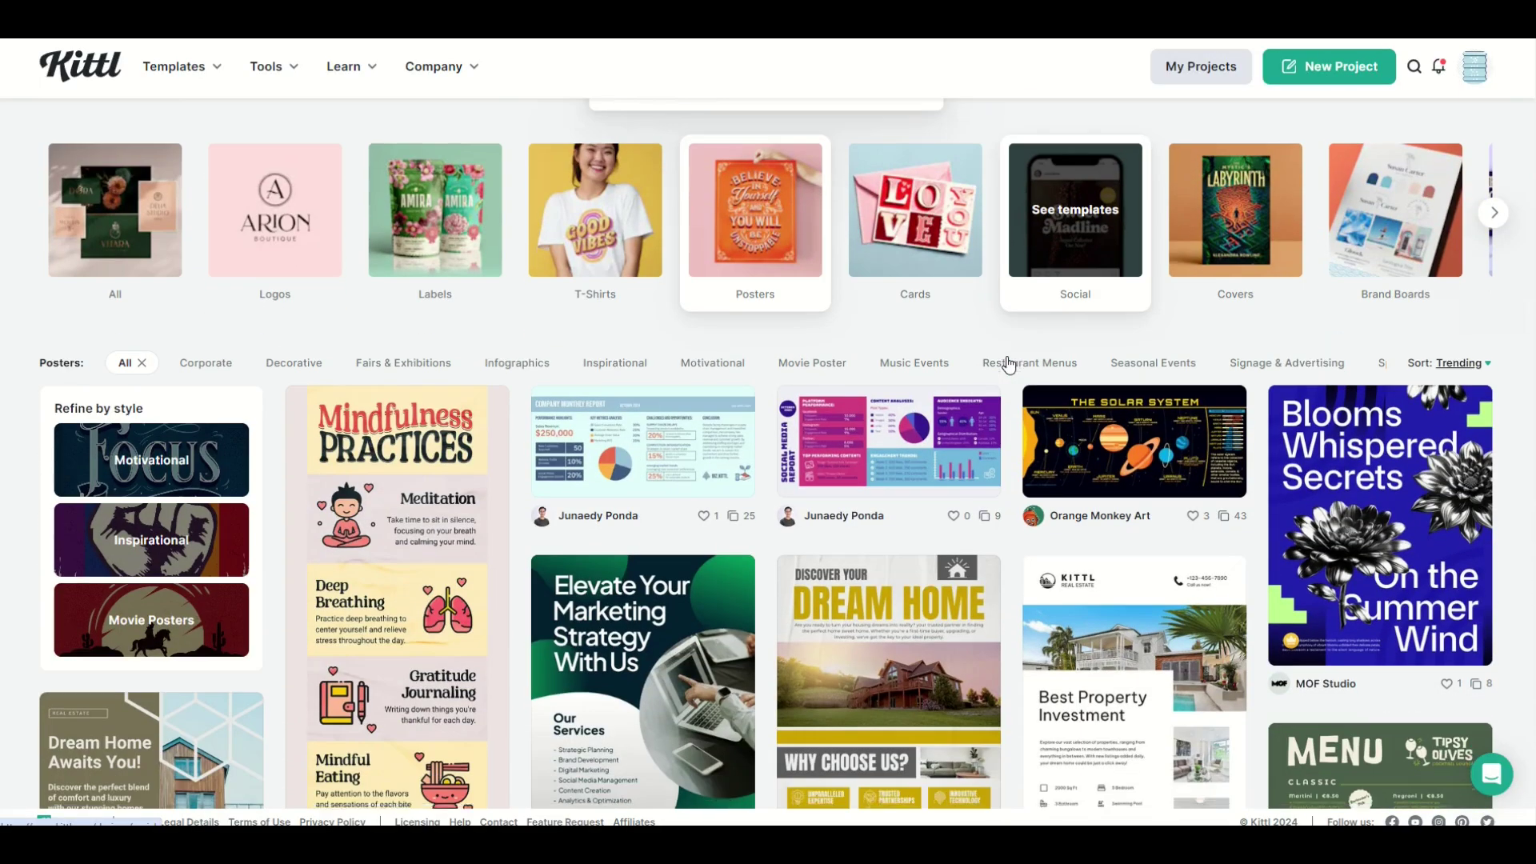
{"action": "scroll", "coordinate": [1010, 363], "scroll_direction": "down", "scroll_amount": 4}
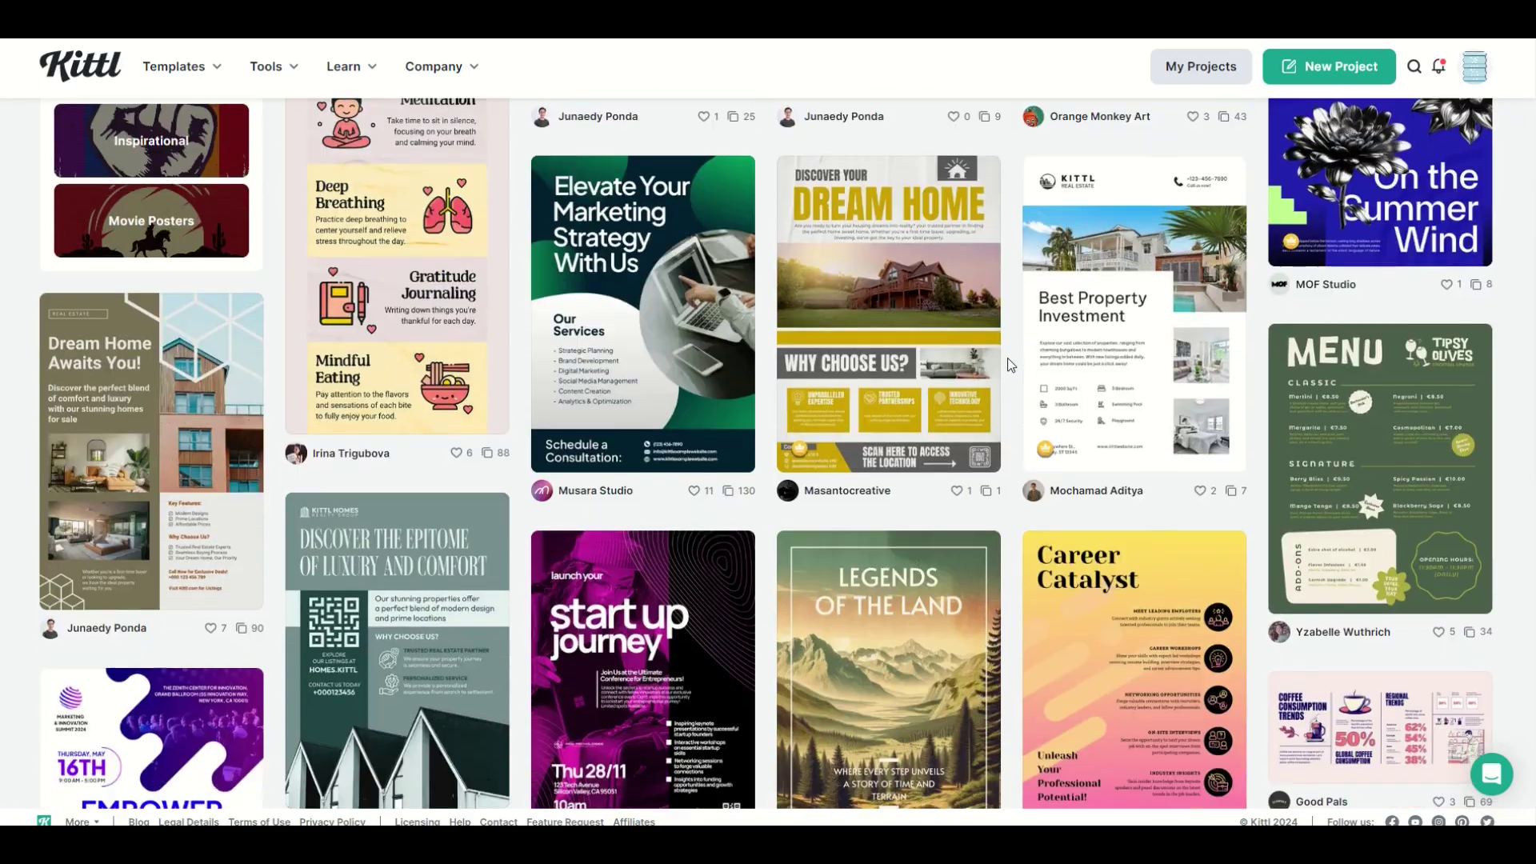
{"action": "scroll", "coordinate": [1010, 363], "scroll_direction": "down", "scroll_amount": 5}
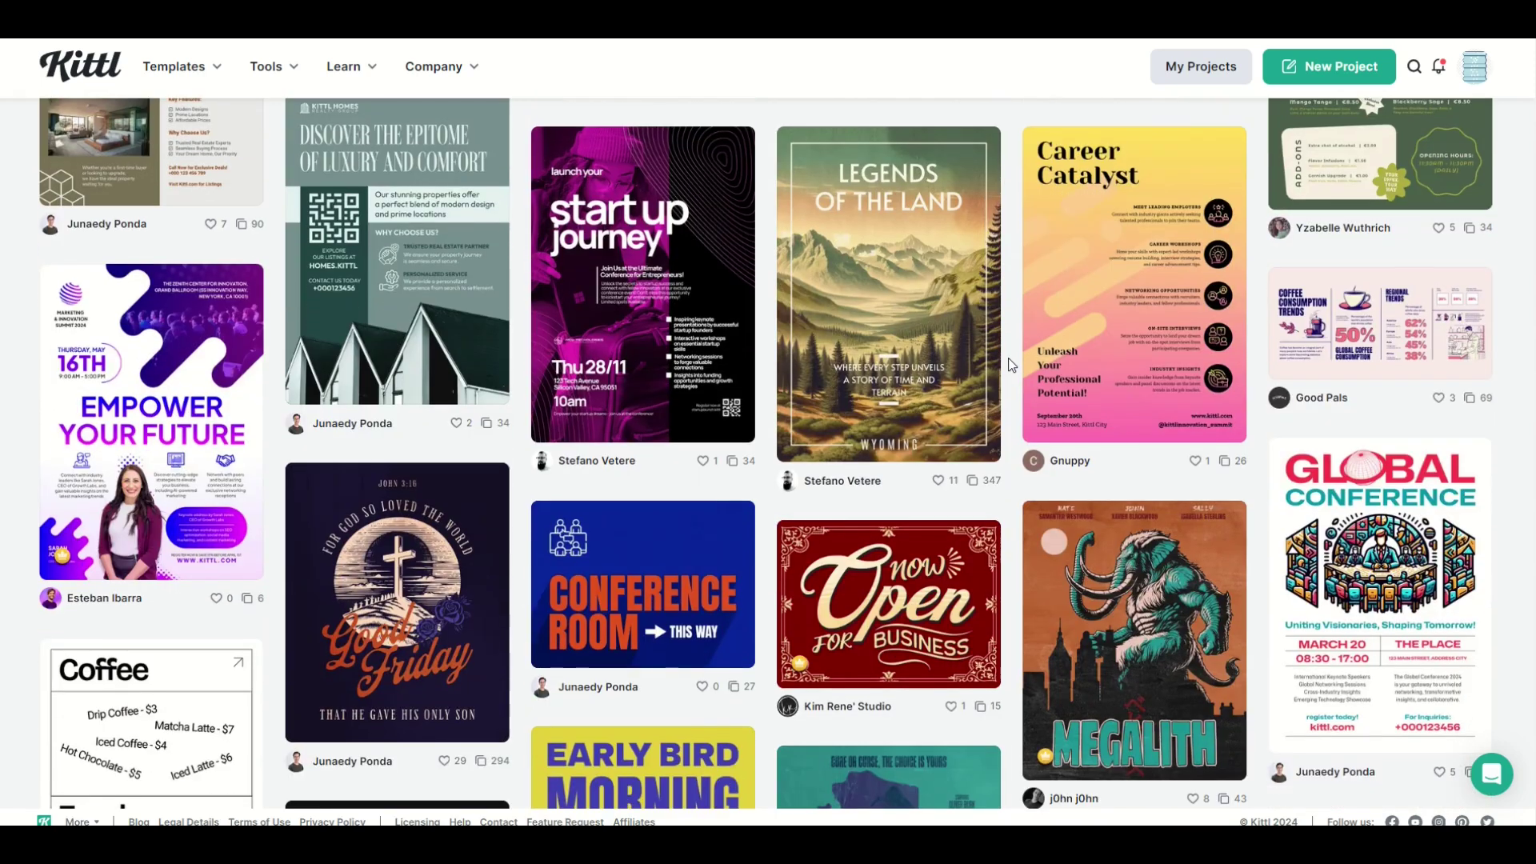
{"action": "scroll", "coordinate": [1009, 363], "scroll_direction": "down", "scroll_amount": 2}
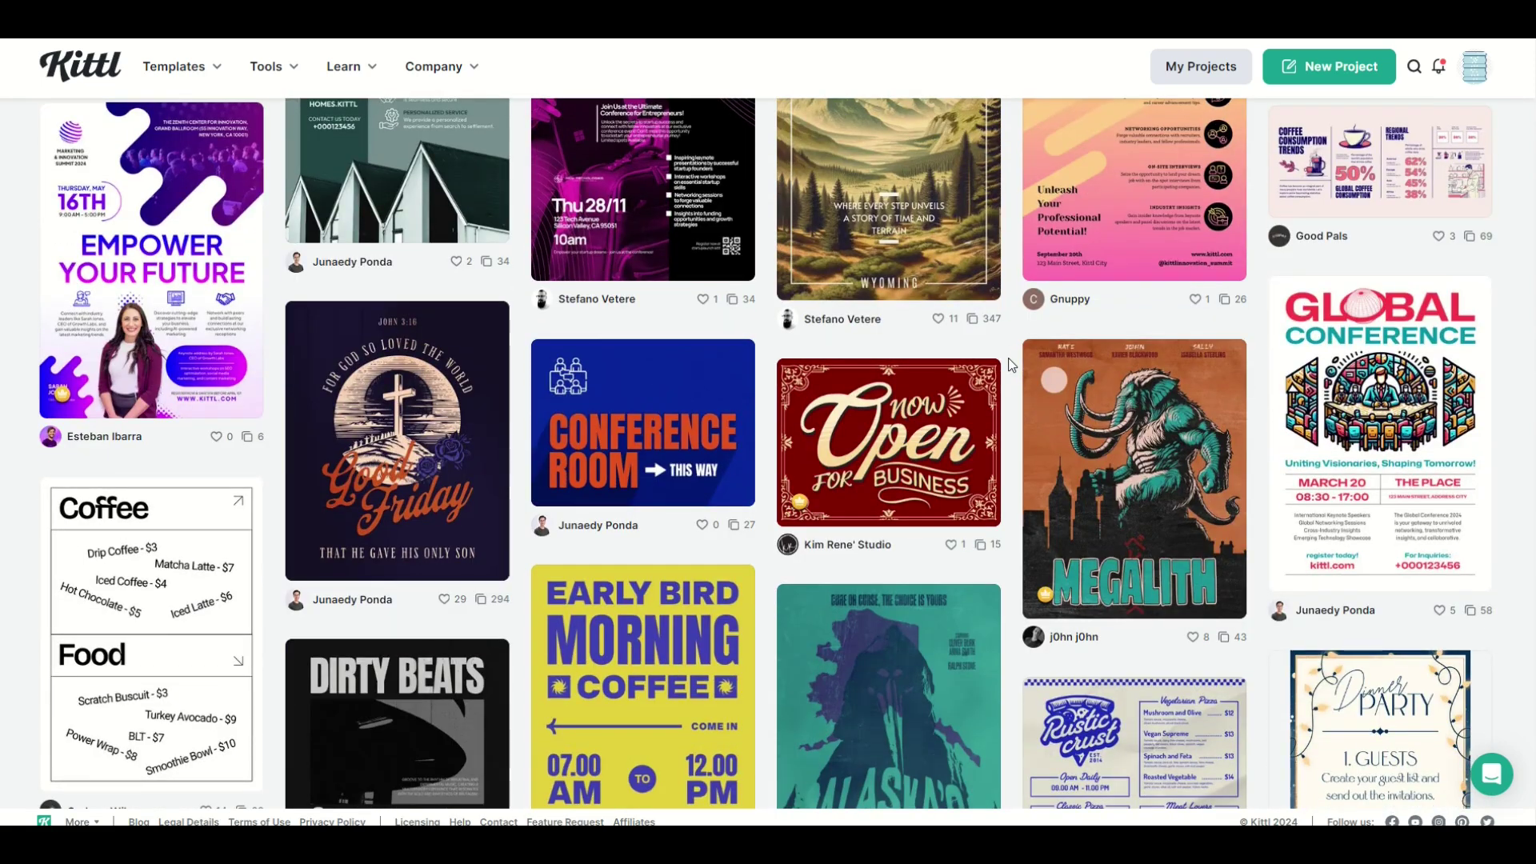
{"action": "scroll", "coordinate": [1010, 363], "scroll_direction": "down", "scroll_amount": 4}
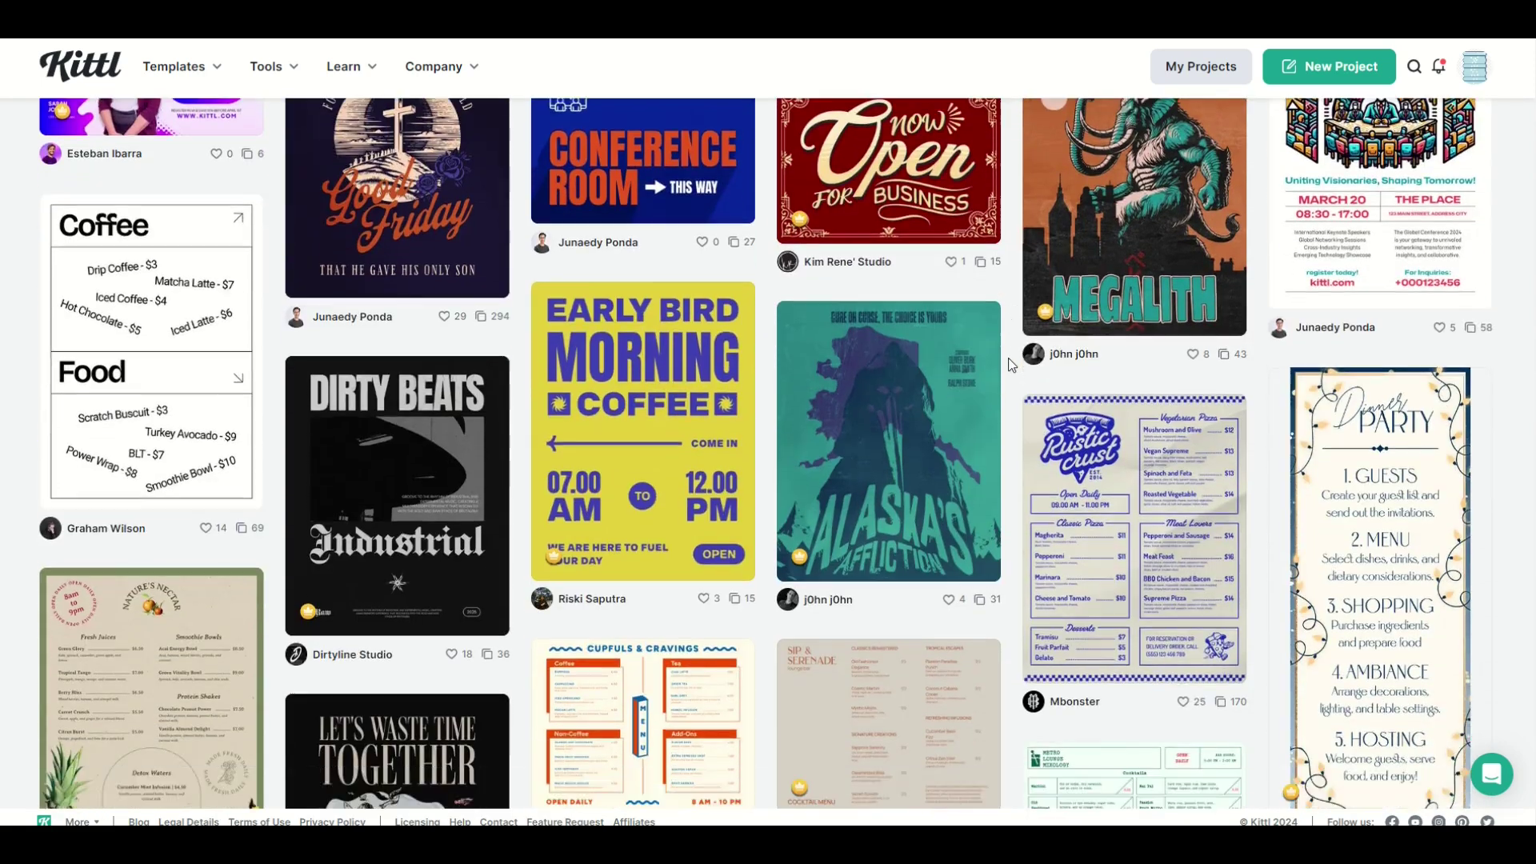
{"action": "scroll", "coordinate": [1010, 364], "scroll_direction": "down", "scroll_amount": 4}
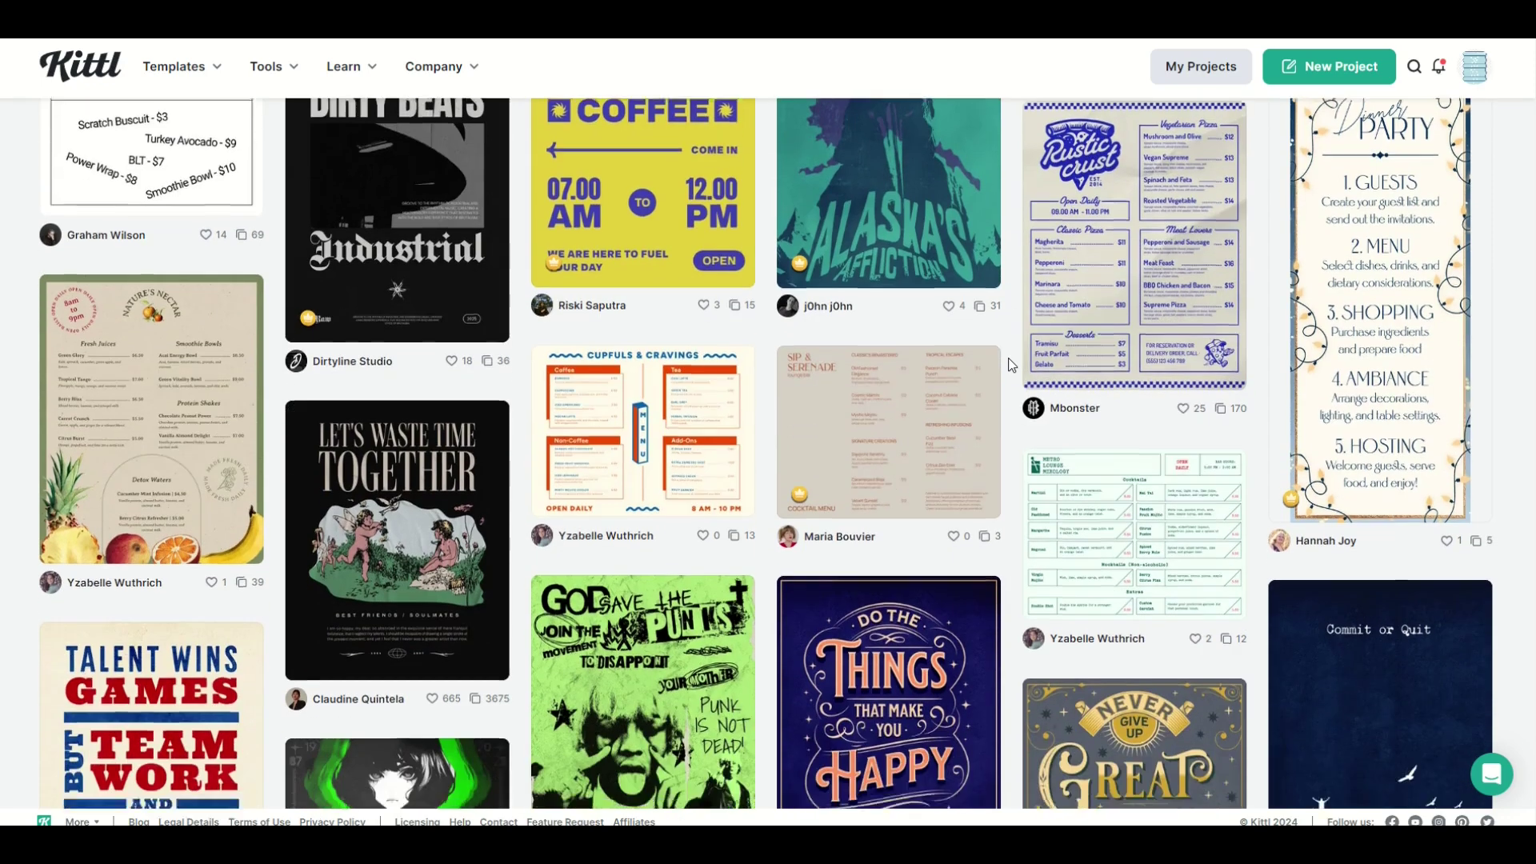
{"action": "scroll", "coordinate": [1010, 365], "scroll_direction": "down", "scroll_amount": 1}
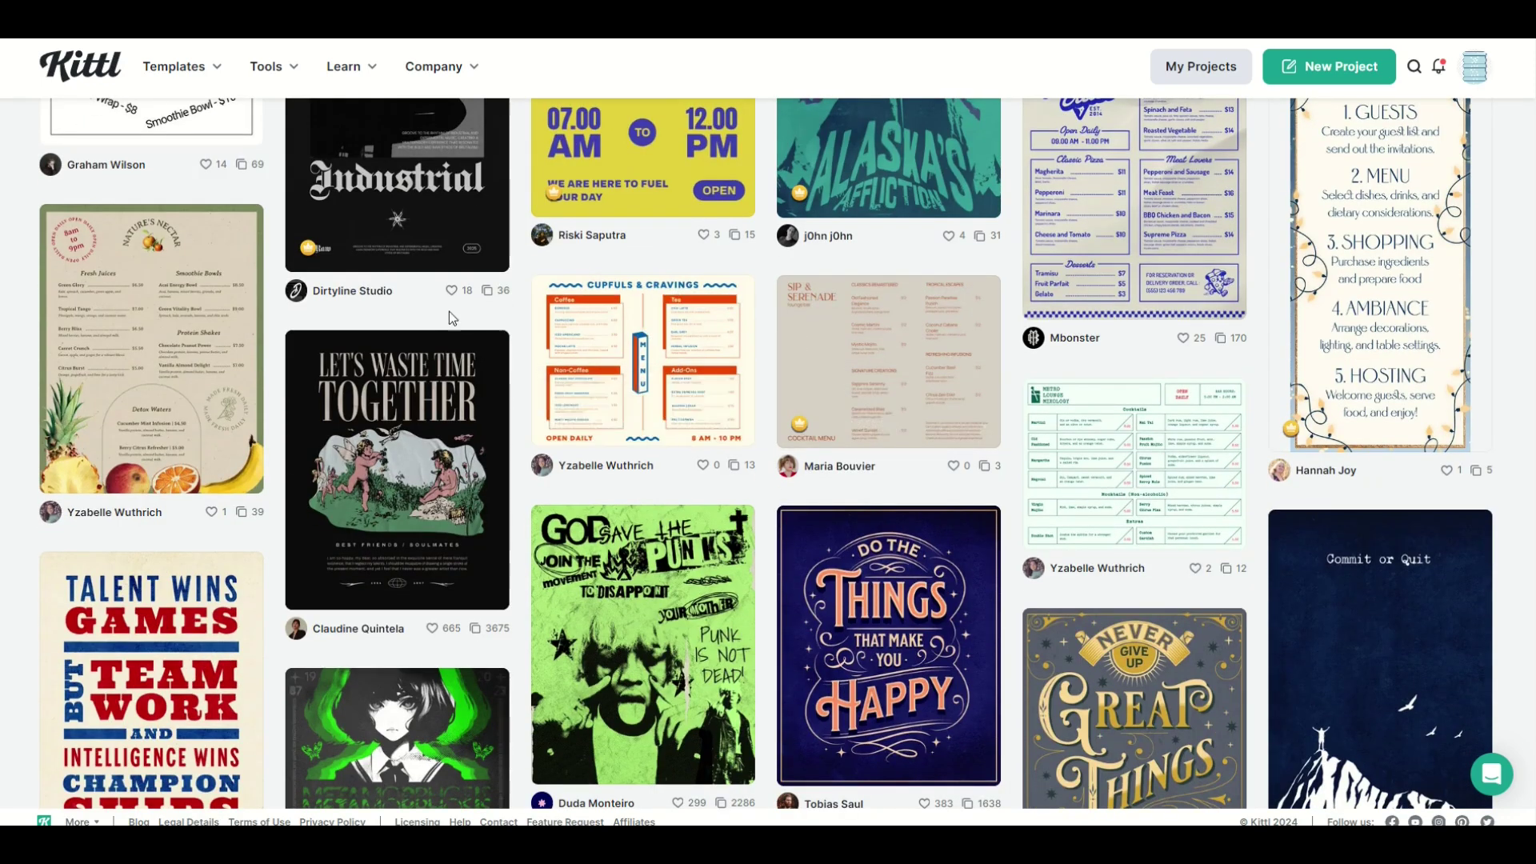
{"action": "scroll", "coordinate": [449, 312], "scroll_direction": "down", "scroll_amount": 6}
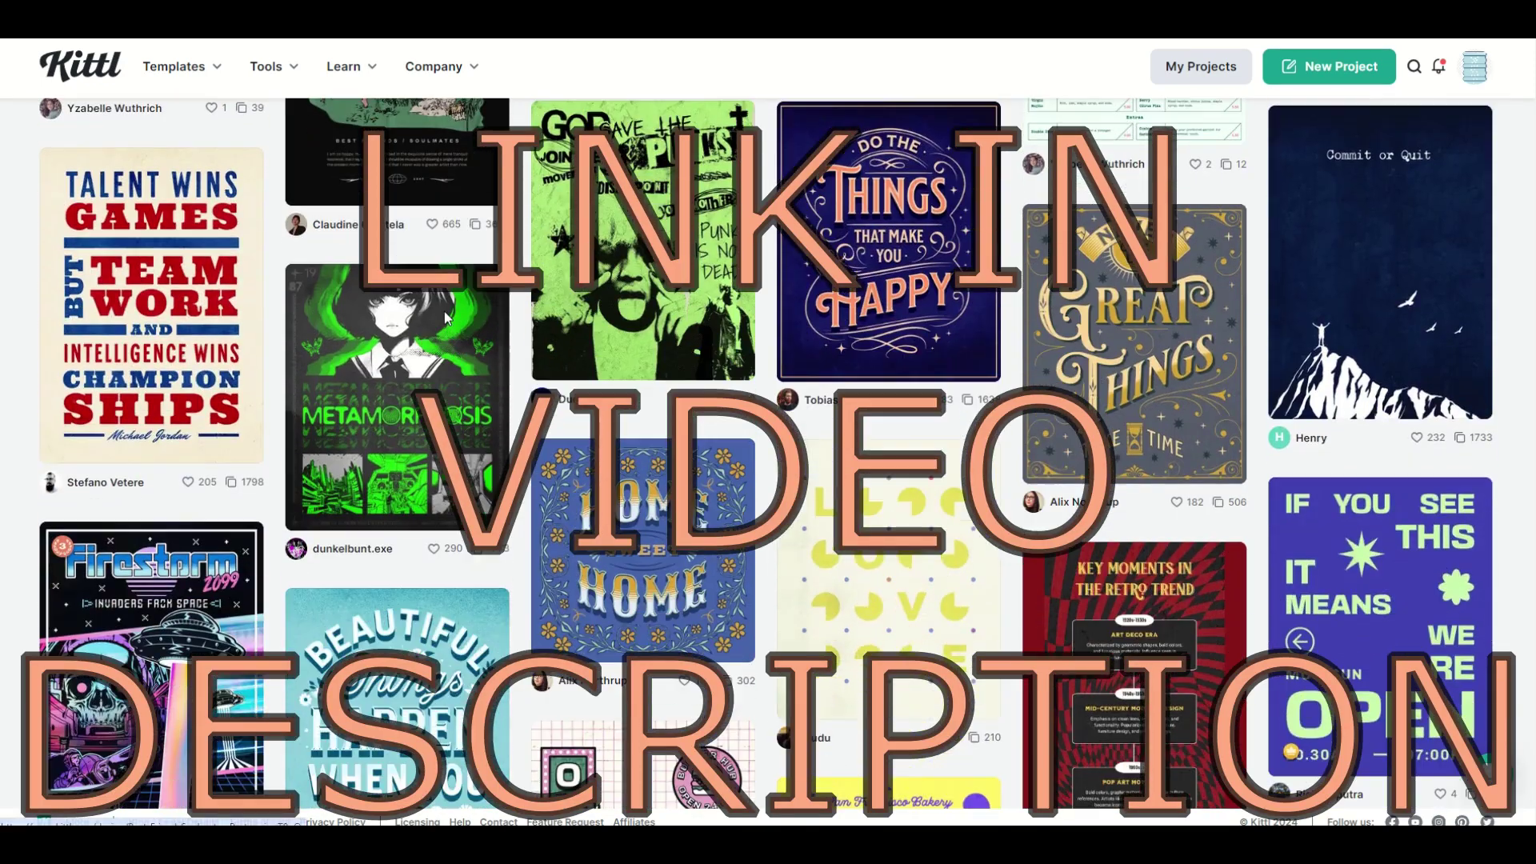
{"action": "scroll", "coordinate": [445, 317], "scroll_direction": "down", "scroll_amount": 6}
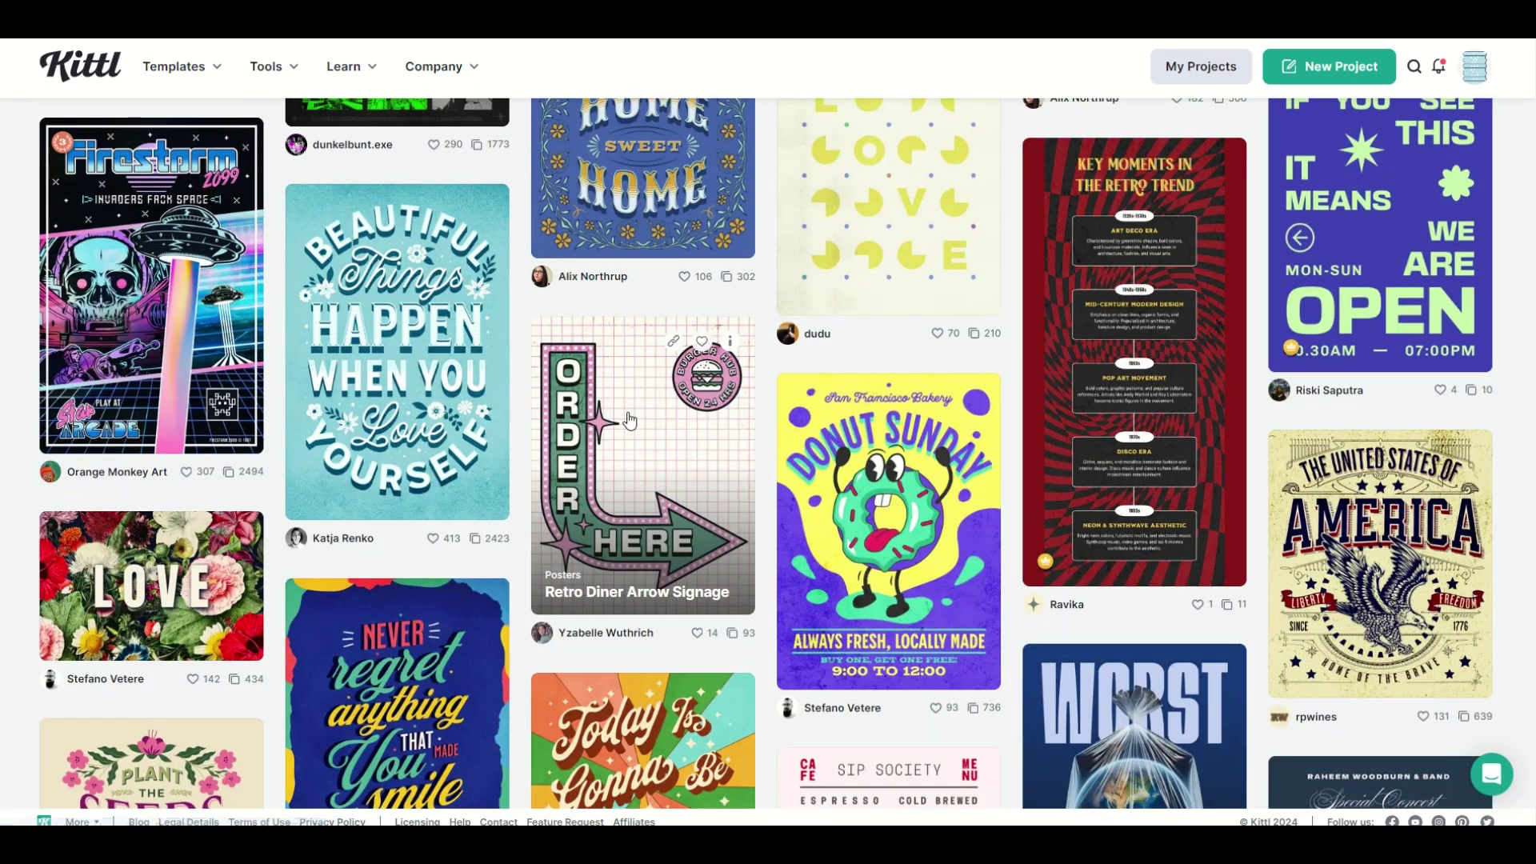
Step: Open the Retro Diner Arrow Signage template, centre the ORDER text and move the Burger Hub badge lower
{"action": "left_click", "coordinate": [631, 418]}
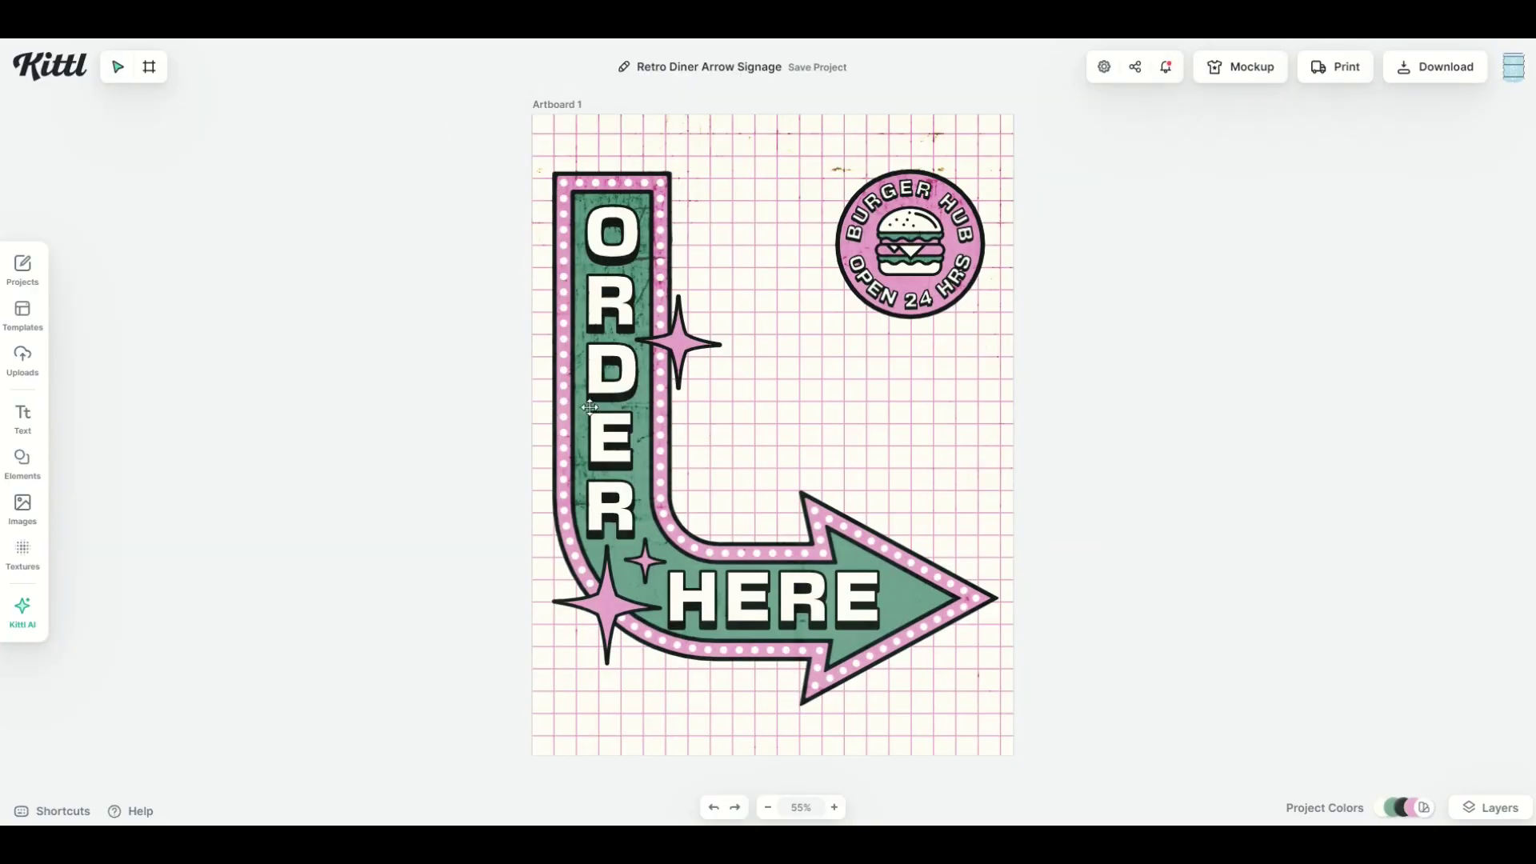
{"action": "left_click_drag", "start_coordinate": [597, 410], "coordinate": [761, 432]}
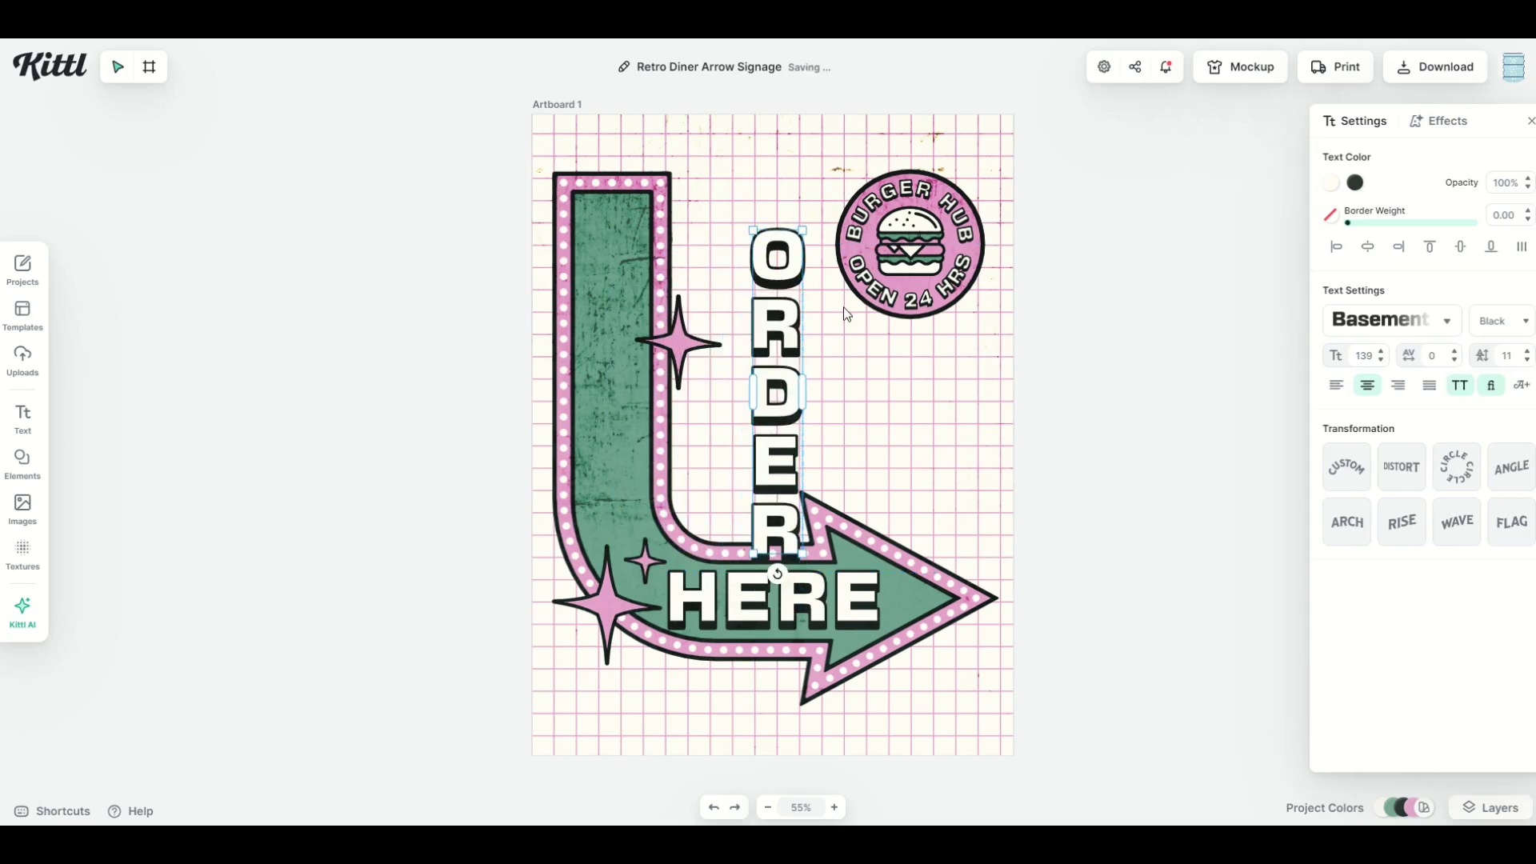
{"action": "mouse_move", "coordinate": [864, 268]}
{"action": "left_mouse_down"}
{"action": "mouse_move", "coordinate": [877, 368]}
{"action": "mouse_move", "coordinate": [861, 270]}
{"action": "left_mouse_up"}
{"action": "left_click", "coordinate": [605, 624]}
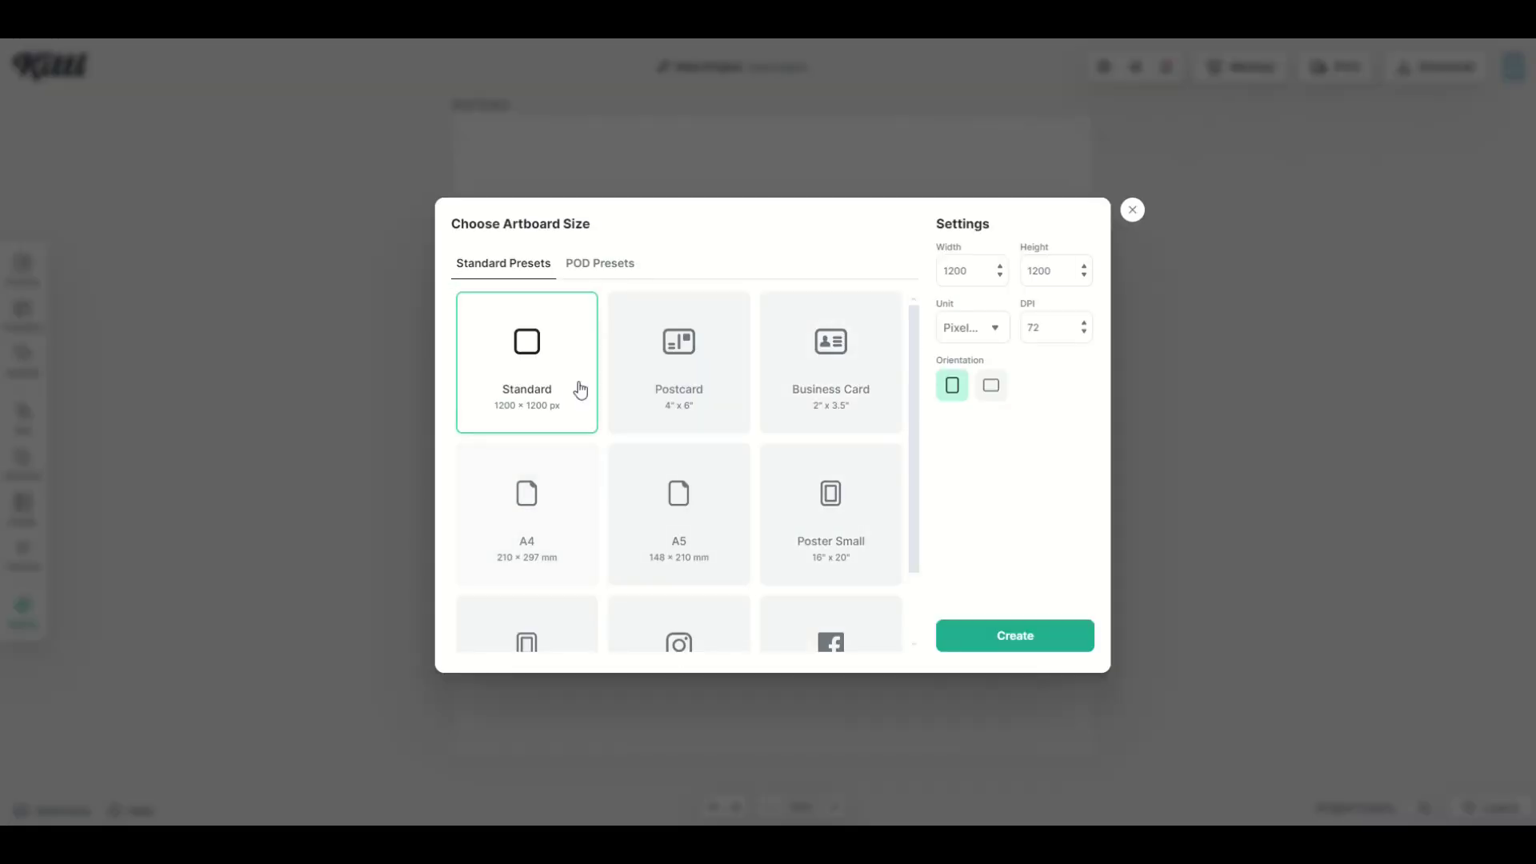
Step: Create a 4500 × 5400 px Merch by Amazon T-Shirt artboard and zoom out to see it
{"action": "left_click", "coordinate": [595, 271]}
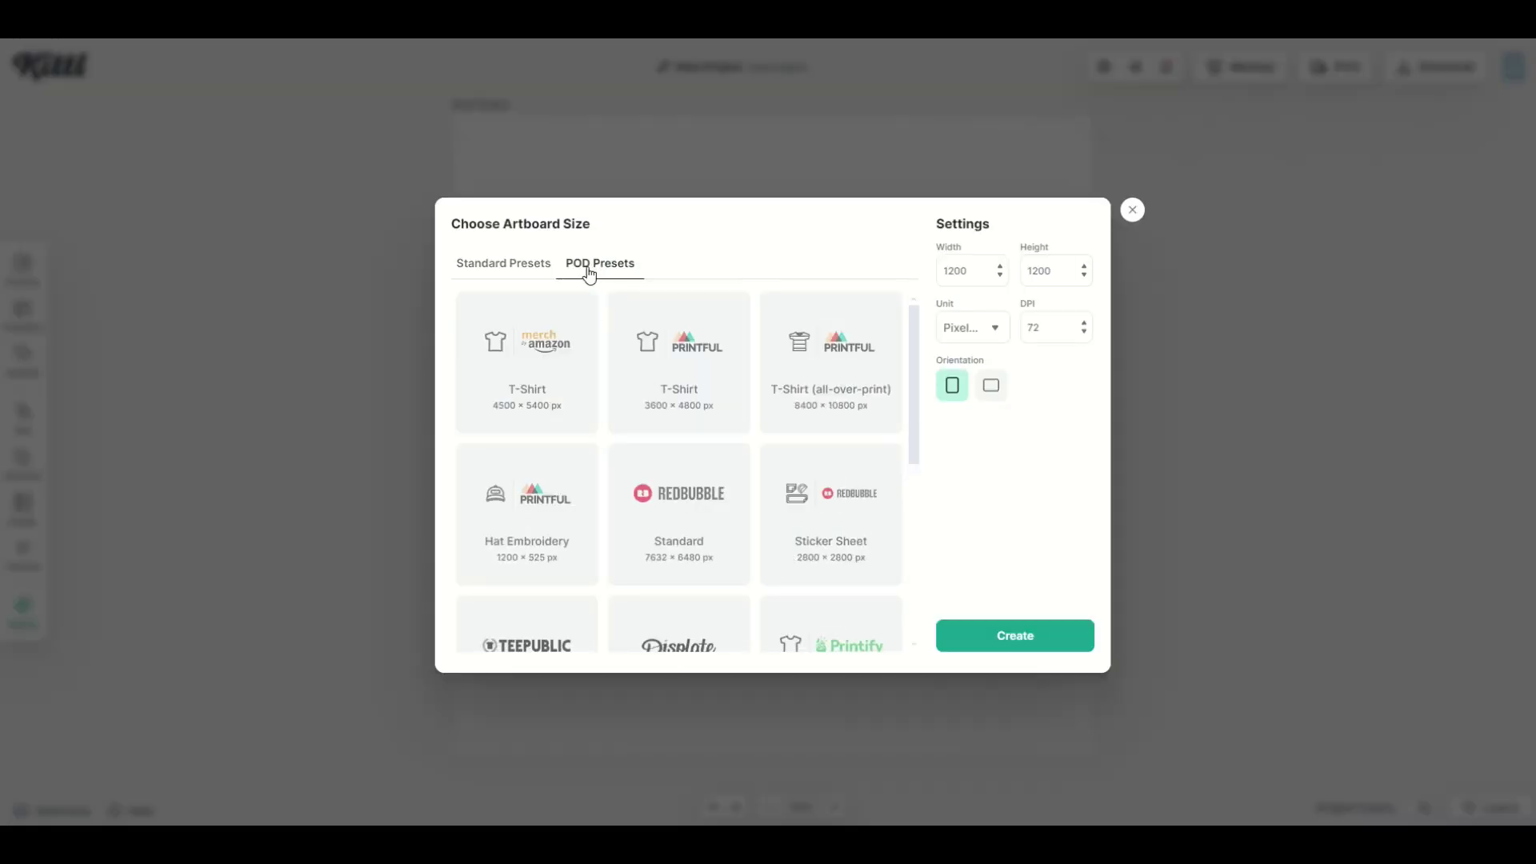
{"action": "left_click", "coordinate": [536, 368]}
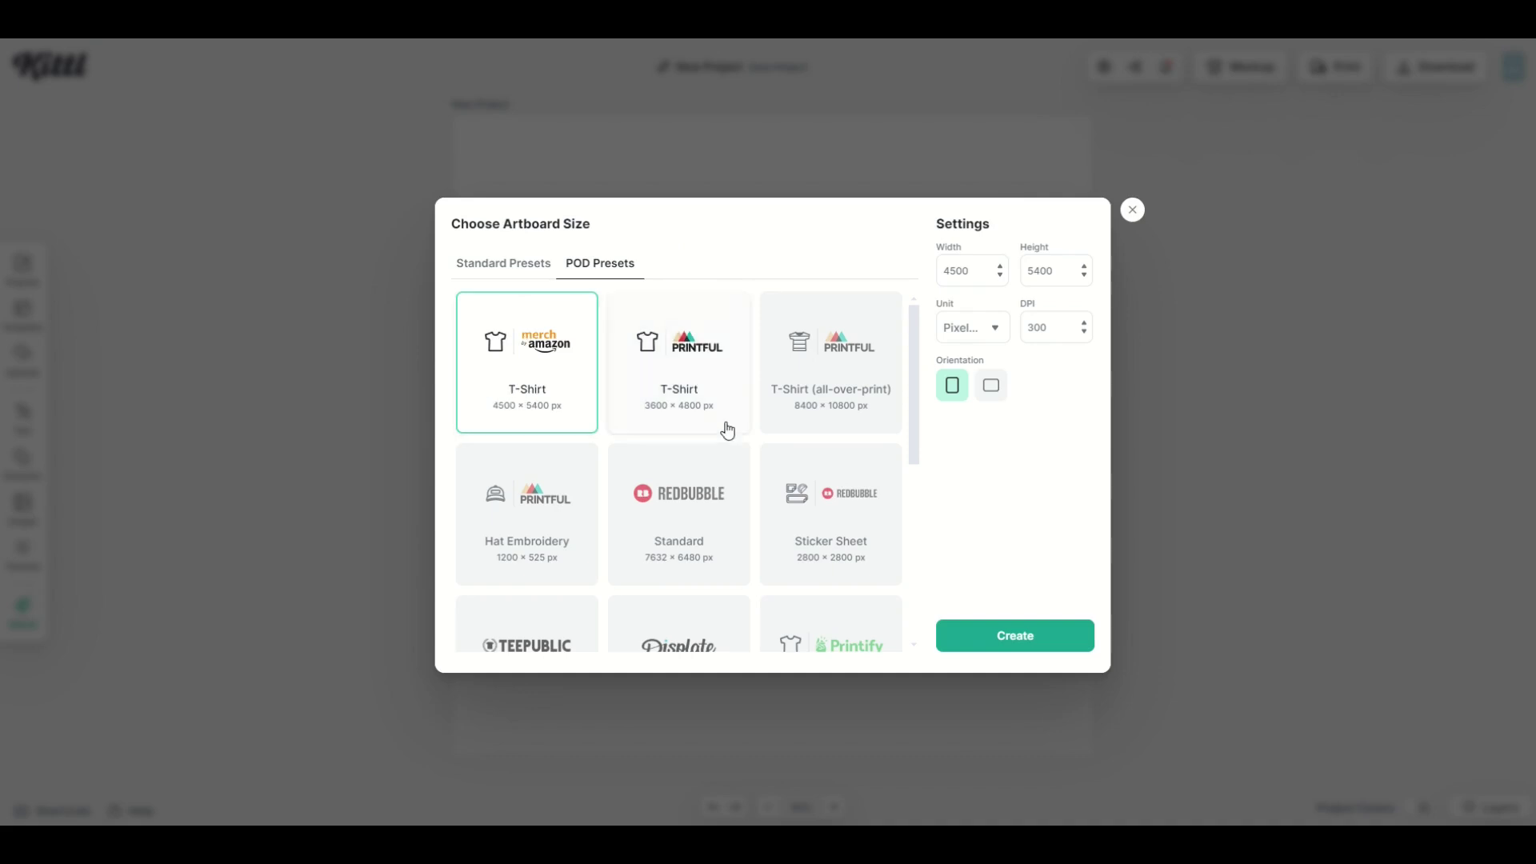
{"action": "left_click", "coordinate": [951, 647]}
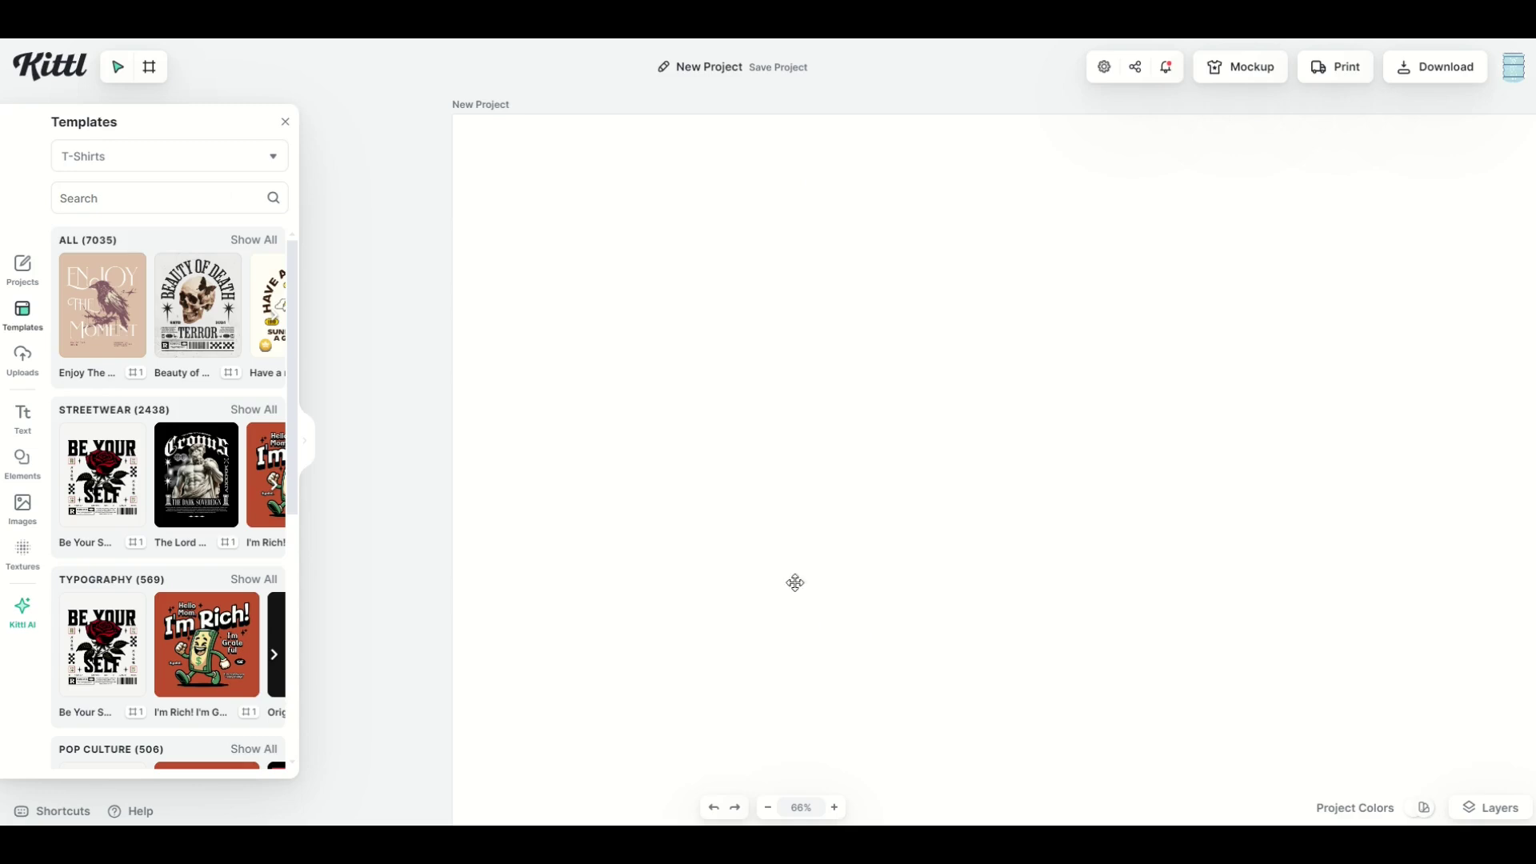
{"action": "left_click", "coordinate": [768, 809]}
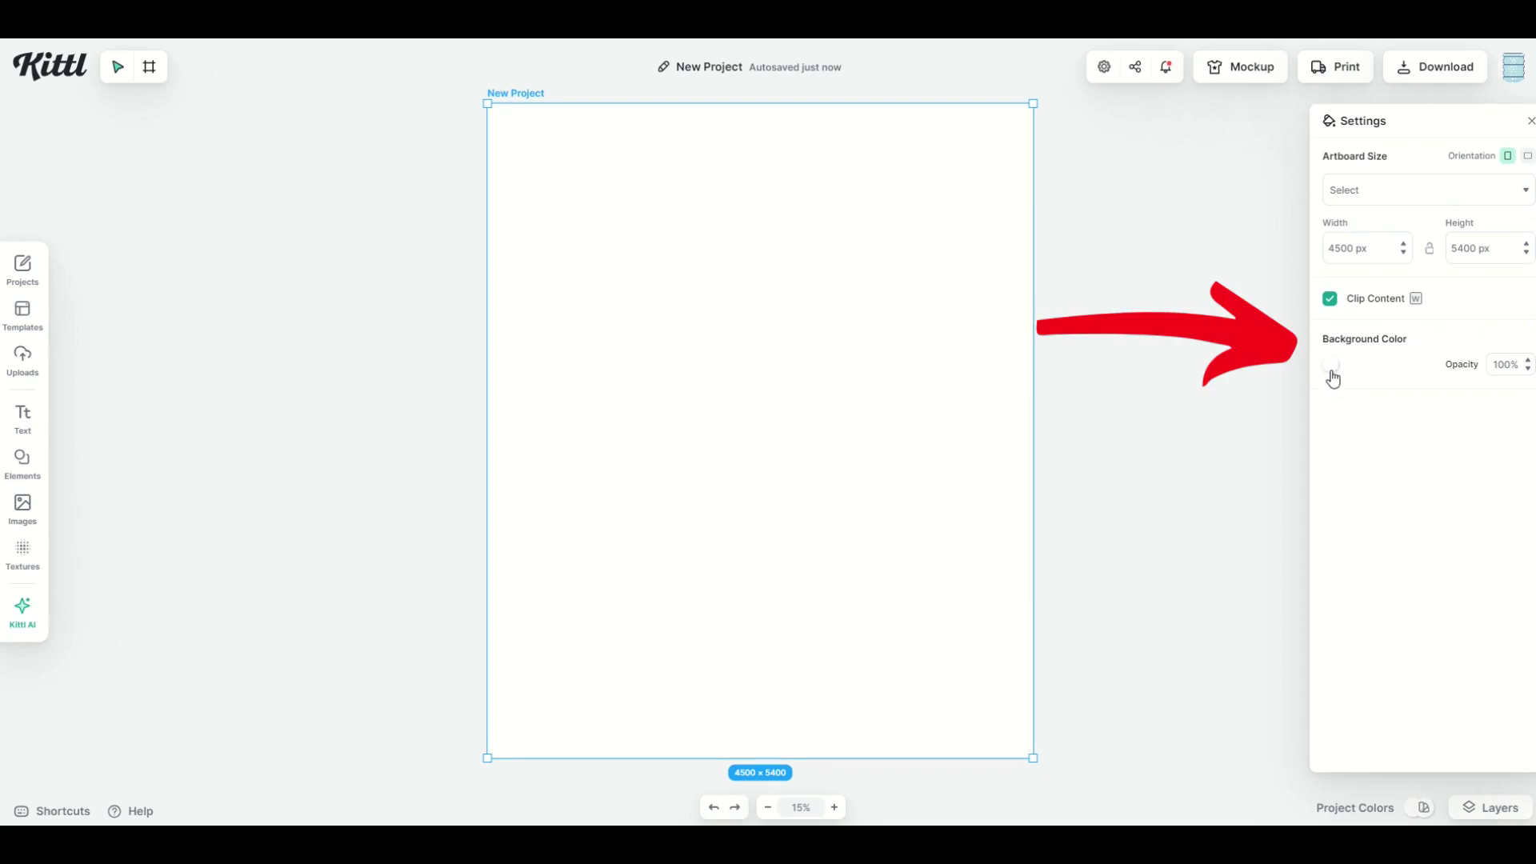
Step: Try a bright red, then a saturated bright blue, as the solid background colour
{"action": "left_click", "coordinate": [1331, 367]}
{"action": "left_click_drag", "start_coordinate": [1352, 480], "coordinate": [1453, 438]}
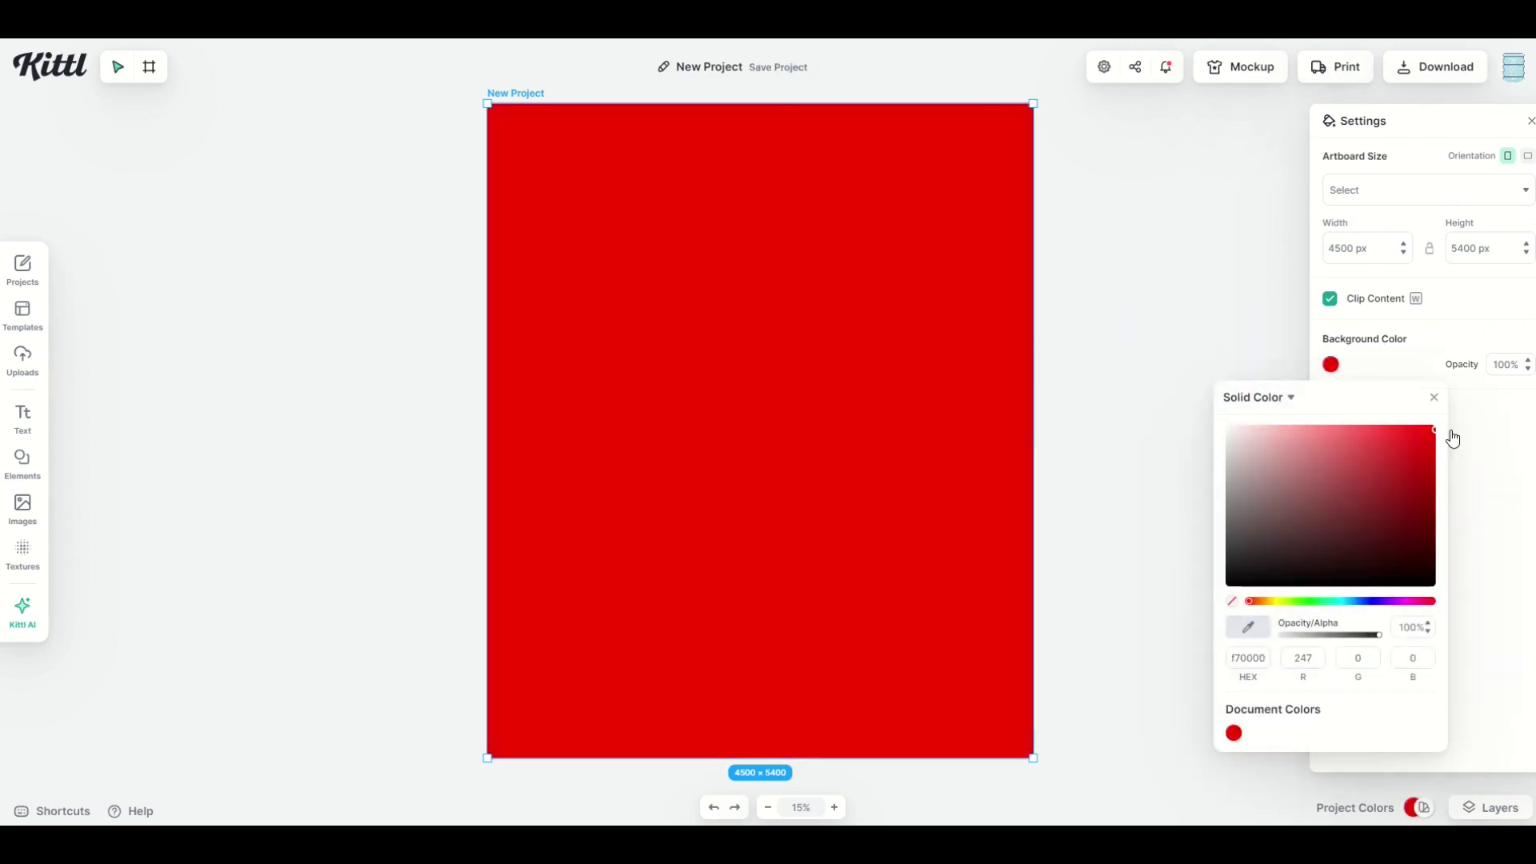
{"action": "left_click", "coordinate": [1365, 601]}
{"action": "left_click_drag", "start_coordinate": [1424, 561], "coordinate": [1498, 424]}
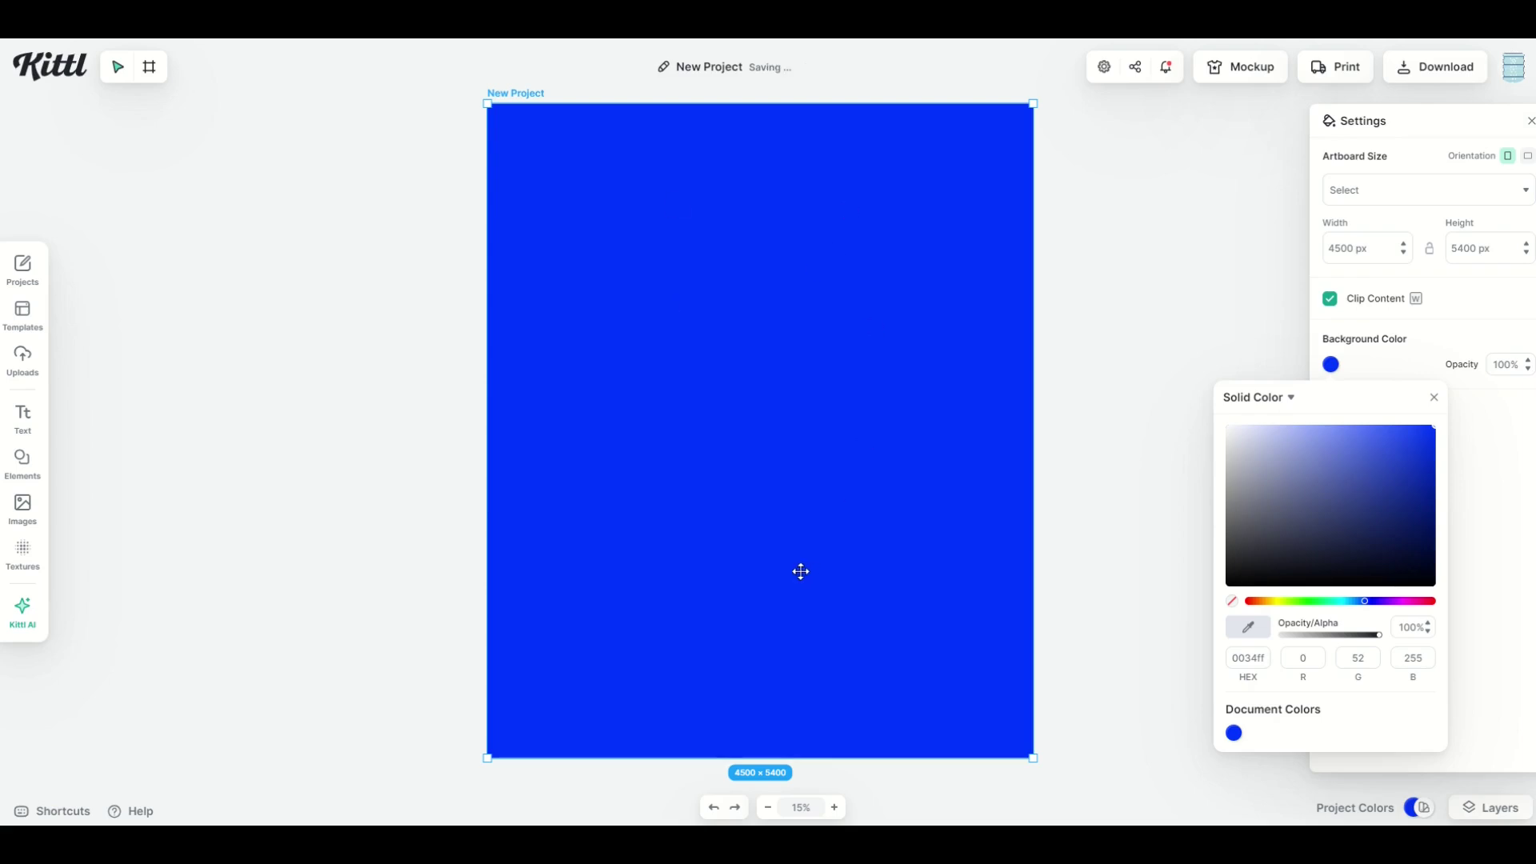
Step: Switch the background to a gradient fill and set one stop to bright green
{"action": "left_click", "coordinate": [1244, 403]}
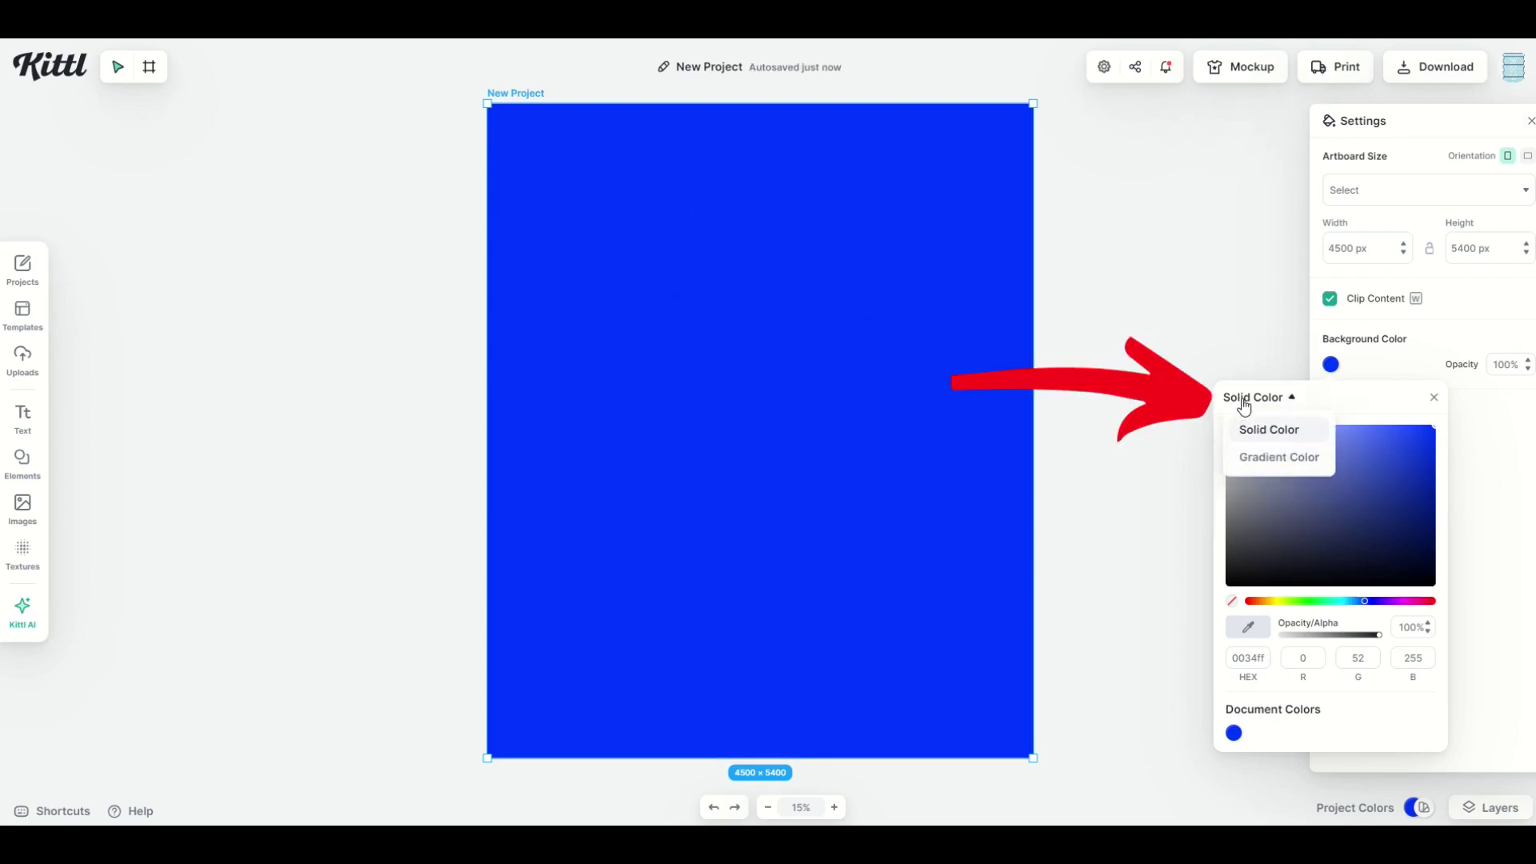
{"action": "left_click", "coordinate": [1254, 456]}
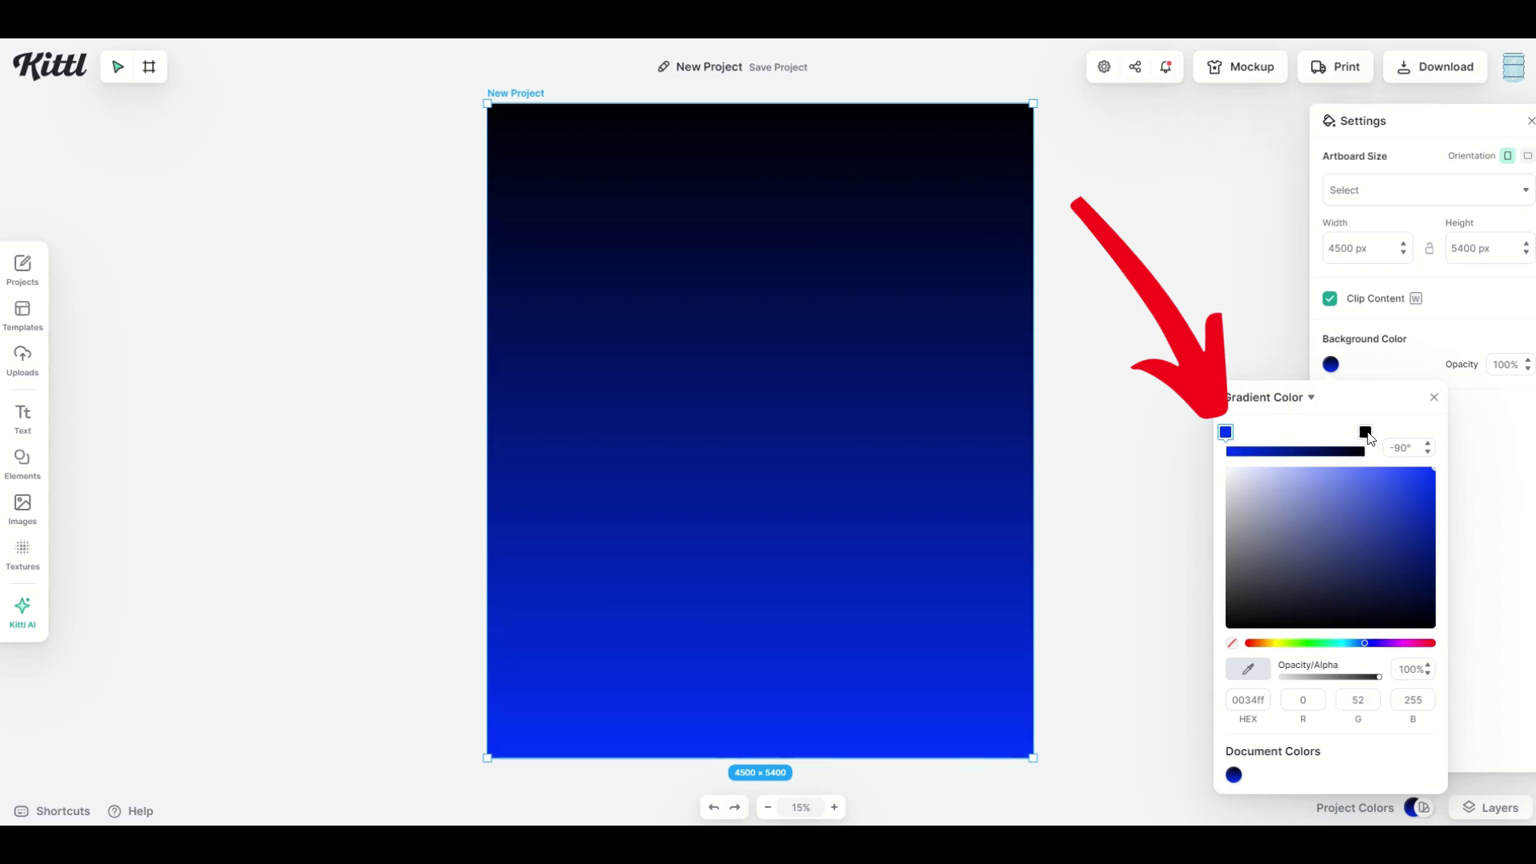
{"action": "left_click", "coordinate": [1366, 433]}
{"action": "left_click_drag", "start_coordinate": [1397, 506], "coordinate": [1473, 472]}
{"action": "left_click", "coordinate": [1226, 433]}
{"action": "left_click", "coordinate": [1297, 642]}
{"action": "left_click_drag", "start_coordinate": [1406, 521], "coordinate": [1479, 465]}
Step: Change the other gradient stop to blue and set the gradient angle to 90°
{"action": "left_click", "coordinate": [1367, 433]}
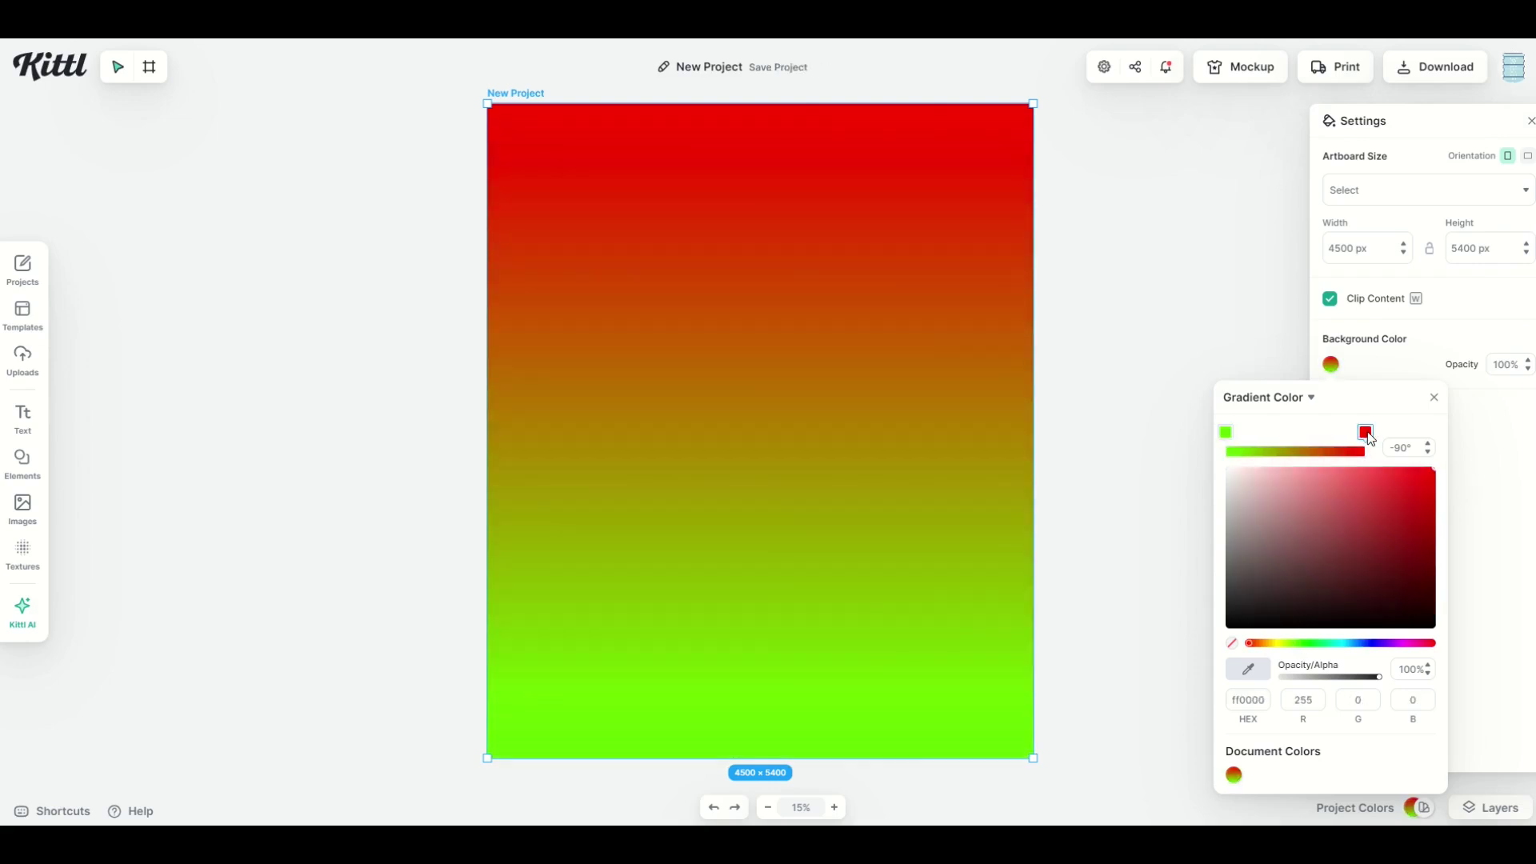
{"action": "left_click", "coordinate": [1362, 643]}
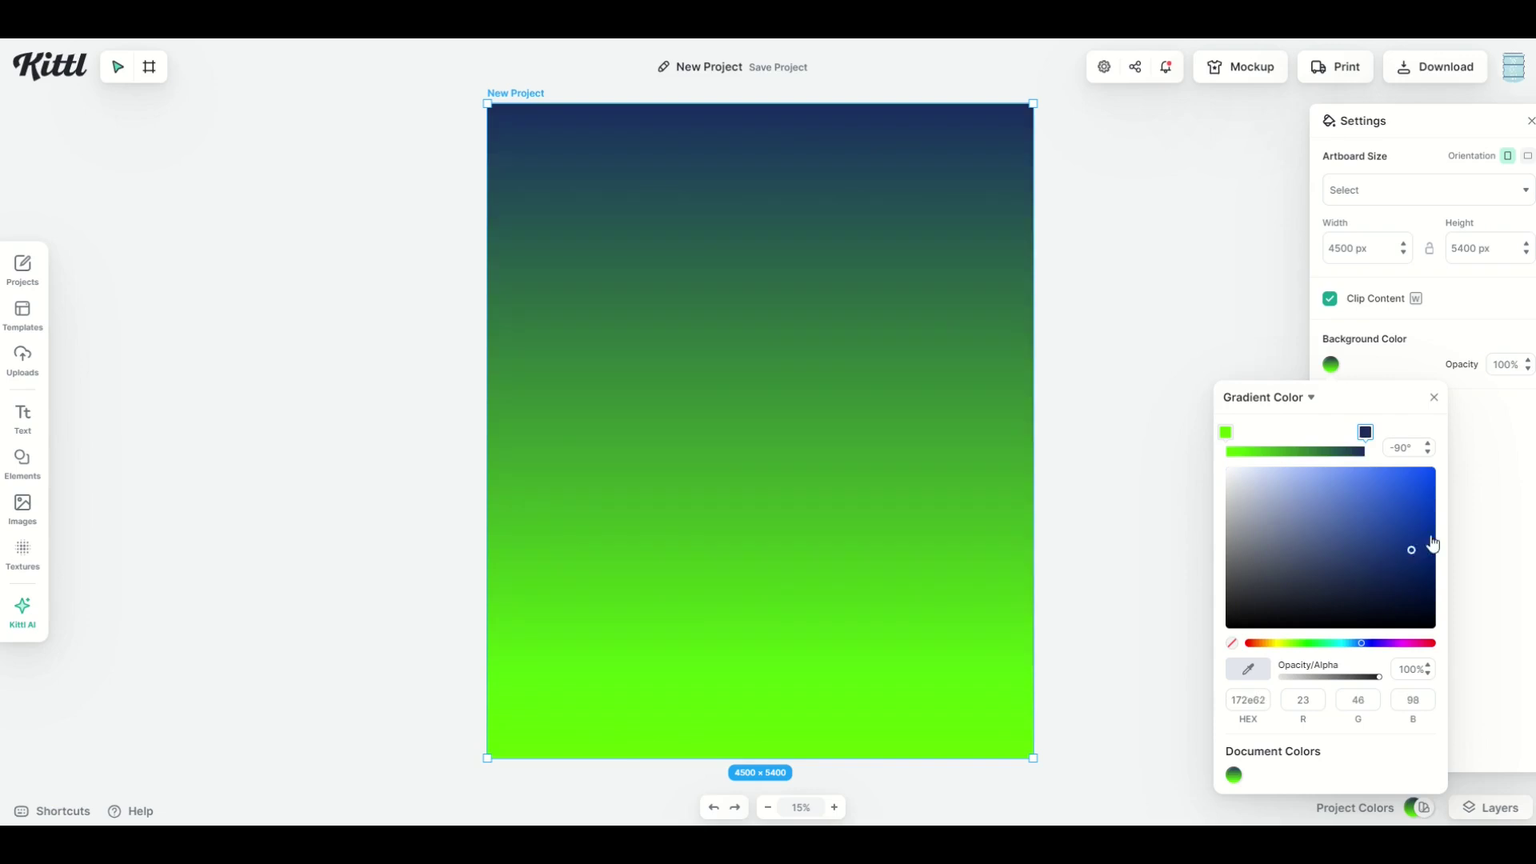
{"action": "left_click", "coordinate": [1395, 449]}
{"action": "key", "text": "Return"}
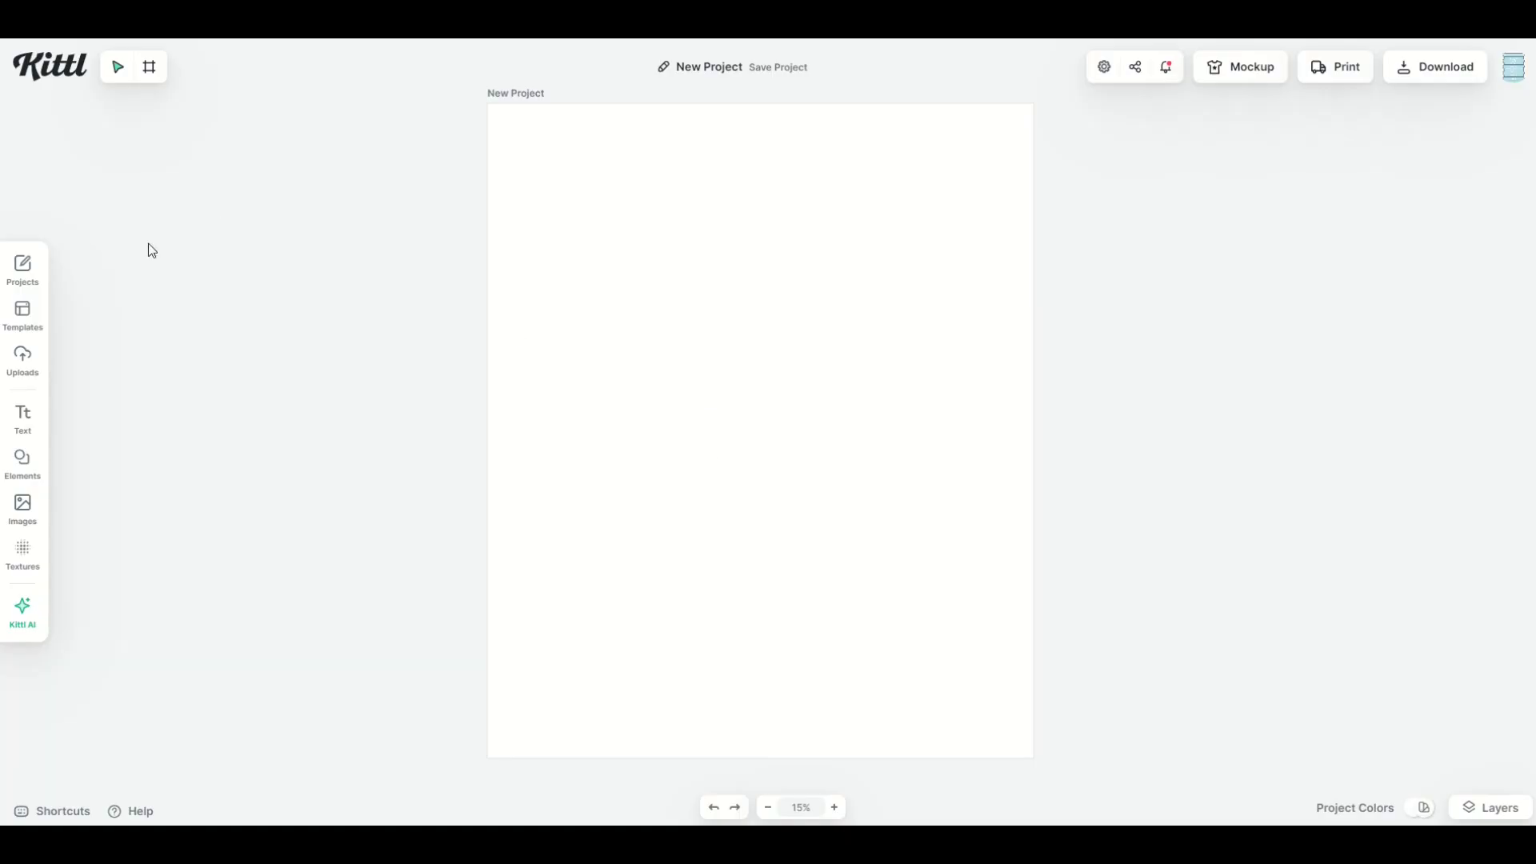
Step: Add the concentric-circles complex shape and enlarge it centred on the artboard
{"action": "left_click", "coordinate": [21, 462]}
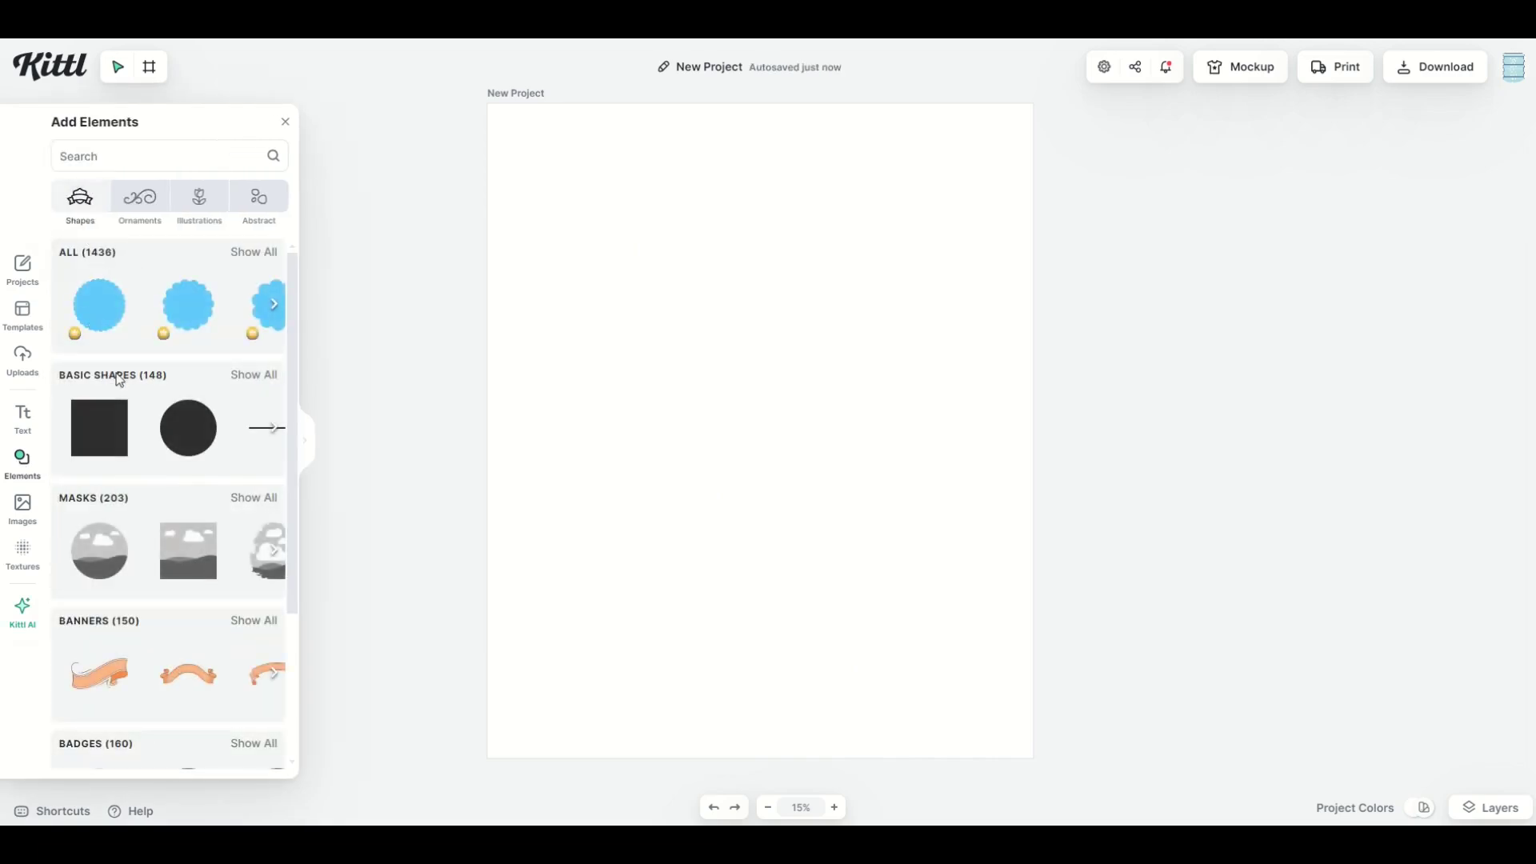
{"action": "scroll", "coordinate": [141, 472], "scroll_direction": "down", "scroll_amount": 3}
{"action": "scroll", "coordinate": [141, 472], "scroll_direction": "down", "scroll_amount": 4}
{"action": "scroll", "coordinate": [142, 471], "scroll_direction": "up", "scroll_amount": 2}
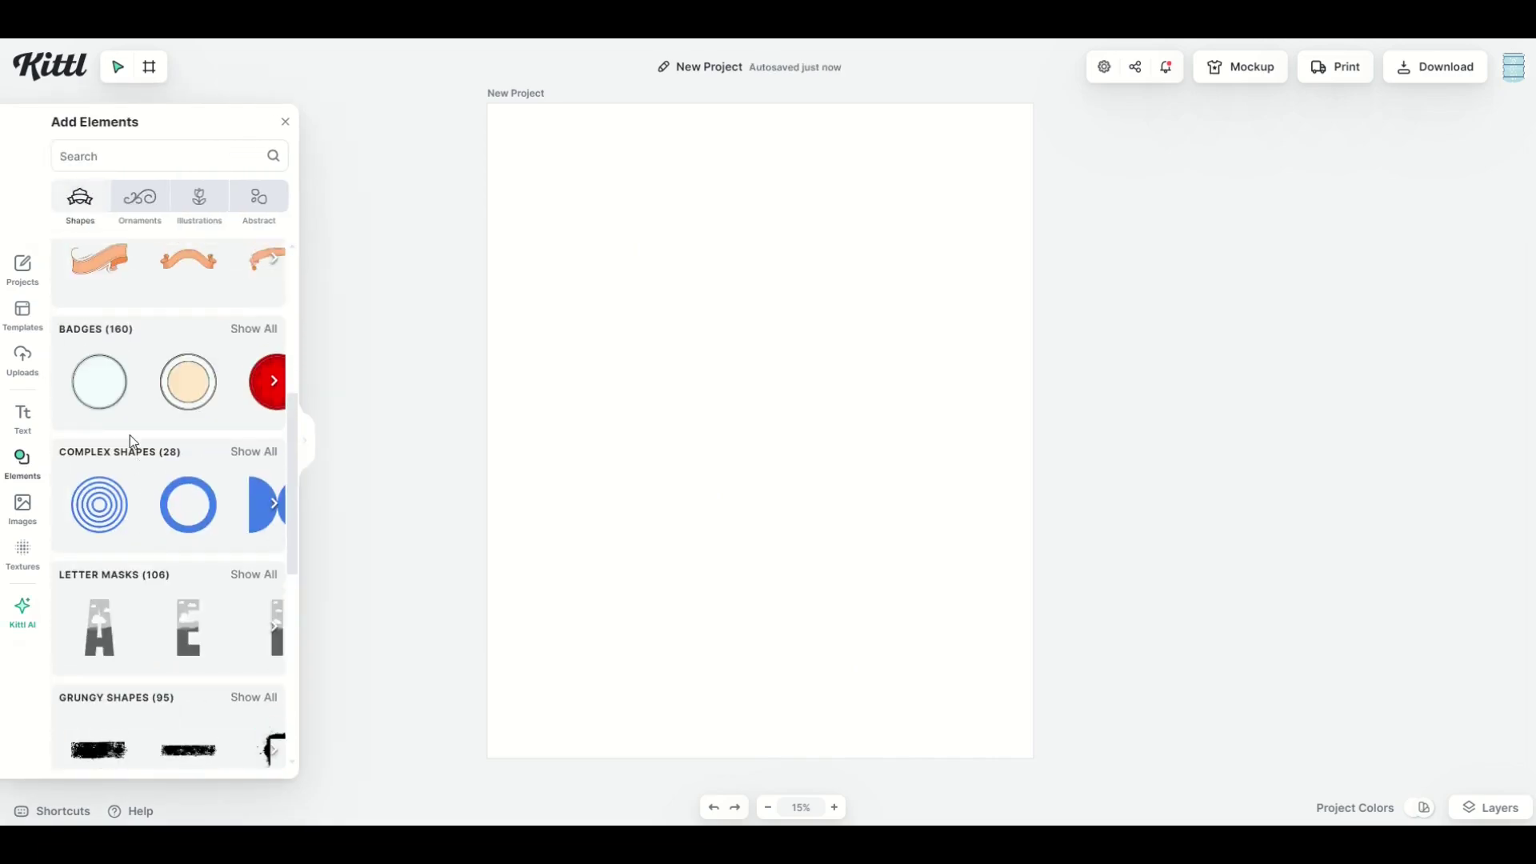
{"action": "left_click", "coordinate": [99, 504]}
{"action": "left_click_drag", "start_coordinate": [640, 568], "coordinate": [477, 758]}
{"action": "left_click_drag", "start_coordinate": [651, 549], "coordinate": [721, 468]}
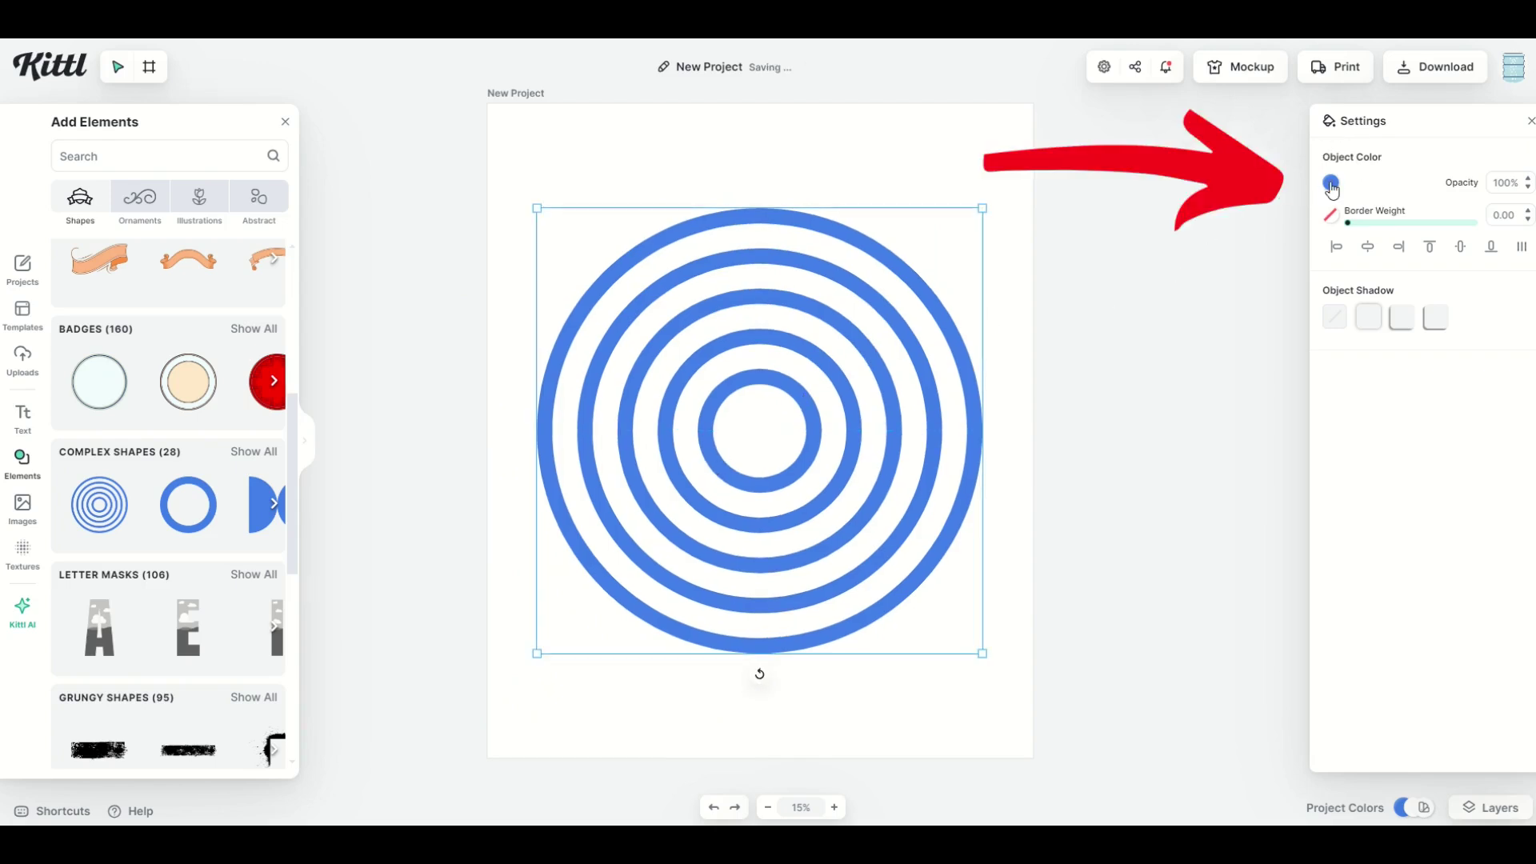
Step: Recolour the rings with a solid bright magenta
{"action": "left_click", "coordinate": [1331, 186]}
{"action": "mouse_move", "coordinate": [1289, 320]}
{"action": "left_mouse_down"}
{"action": "mouse_move", "coordinate": [1413, 312]}
{"action": "mouse_move", "coordinate": [1465, 251]}
{"action": "mouse_move", "coordinate": [1418, 345]}
{"action": "mouse_move", "coordinate": [1471, 236]}
{"action": "left_mouse_up"}
{"action": "left_click", "coordinate": [1405, 424]}
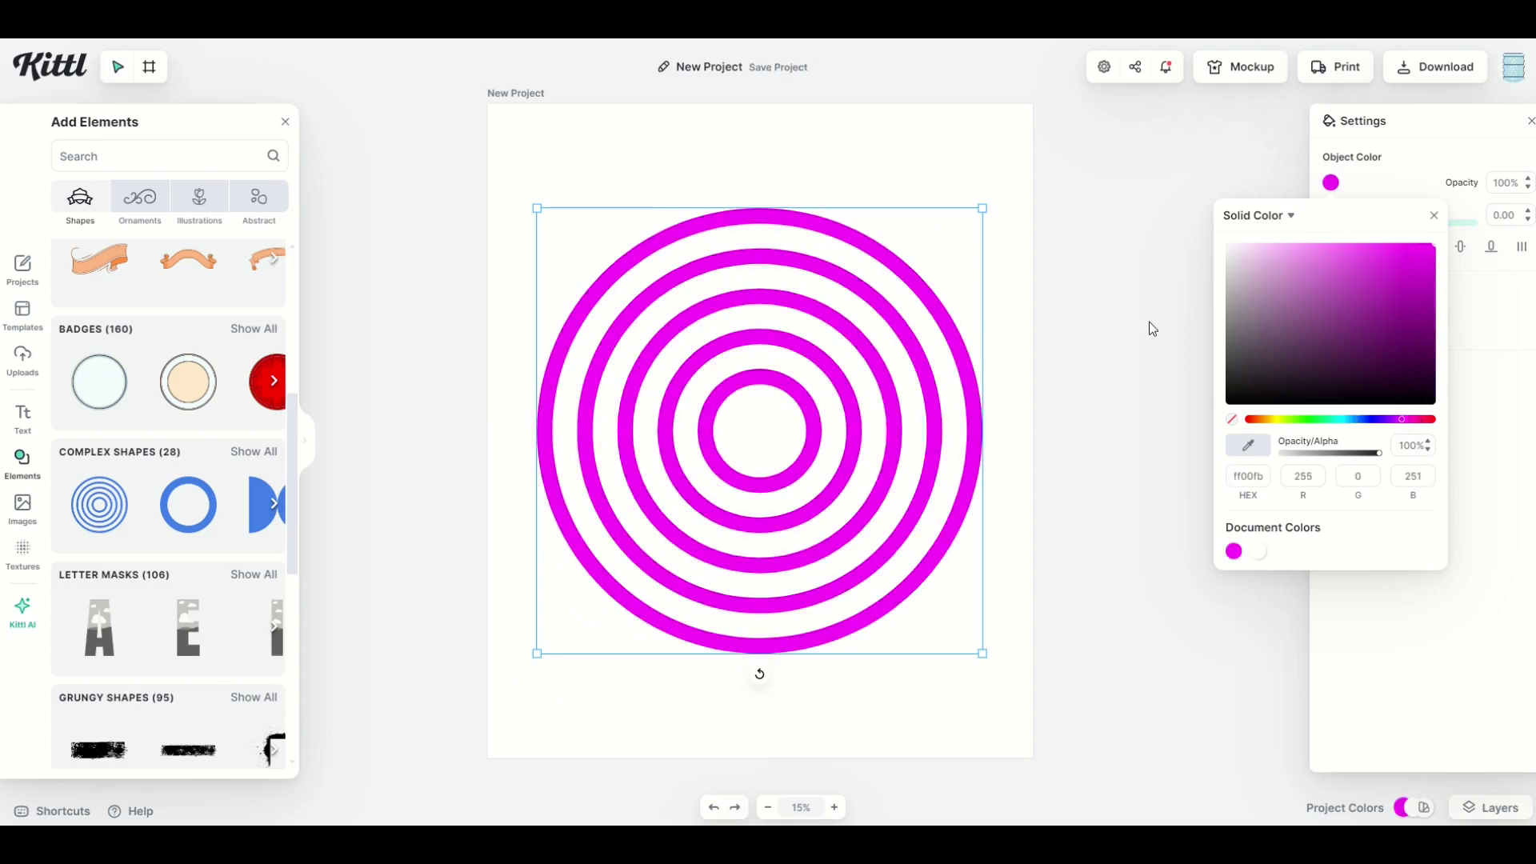
Step: Switch the rings to a gradient fill with its second stop set to green
{"action": "left_click", "coordinate": [1240, 217]}
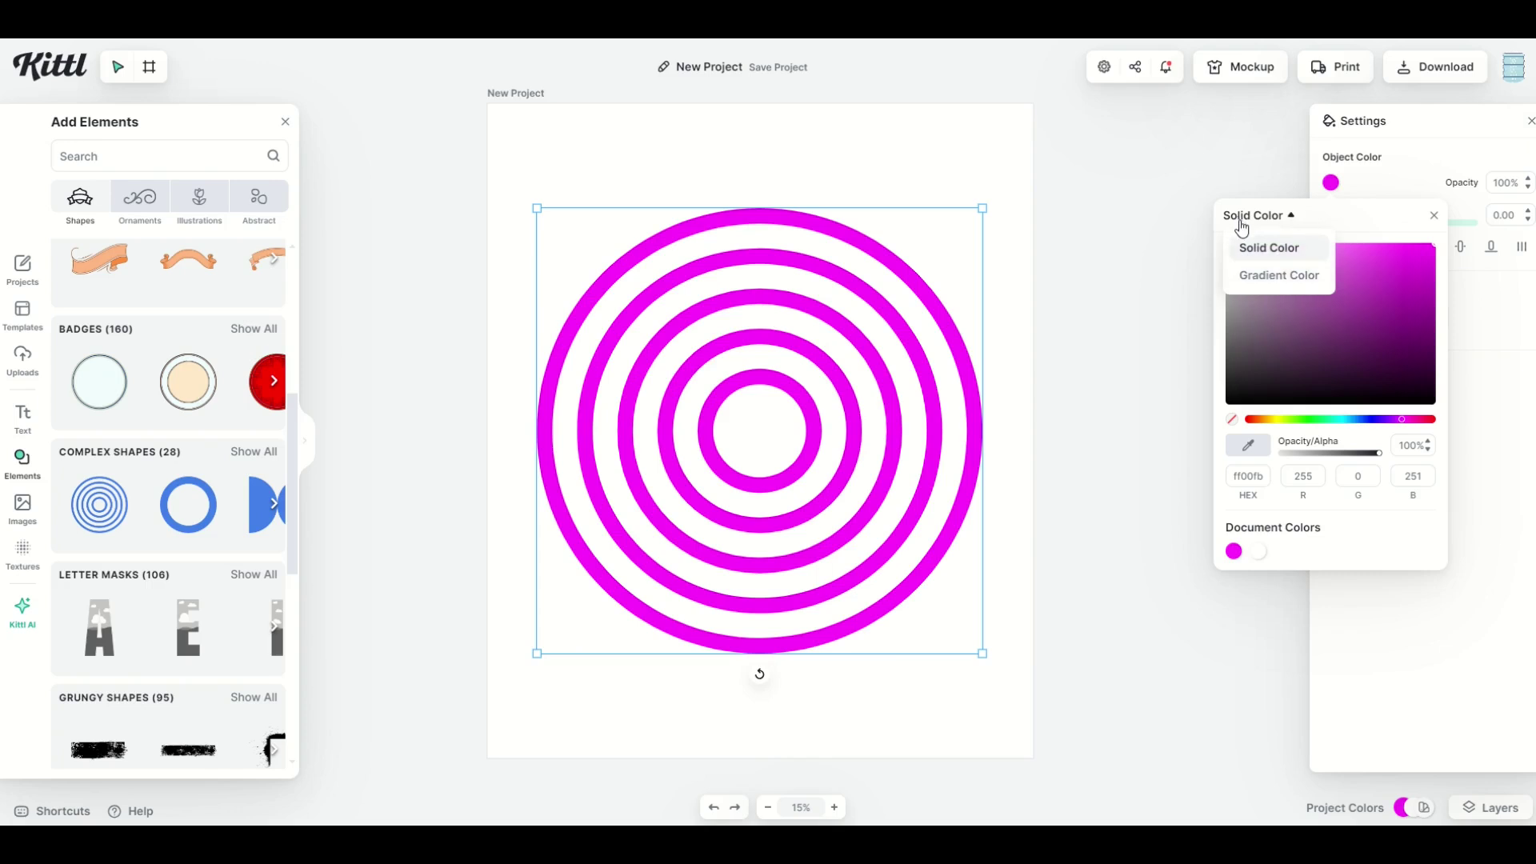
{"action": "left_click", "coordinate": [1263, 277]}
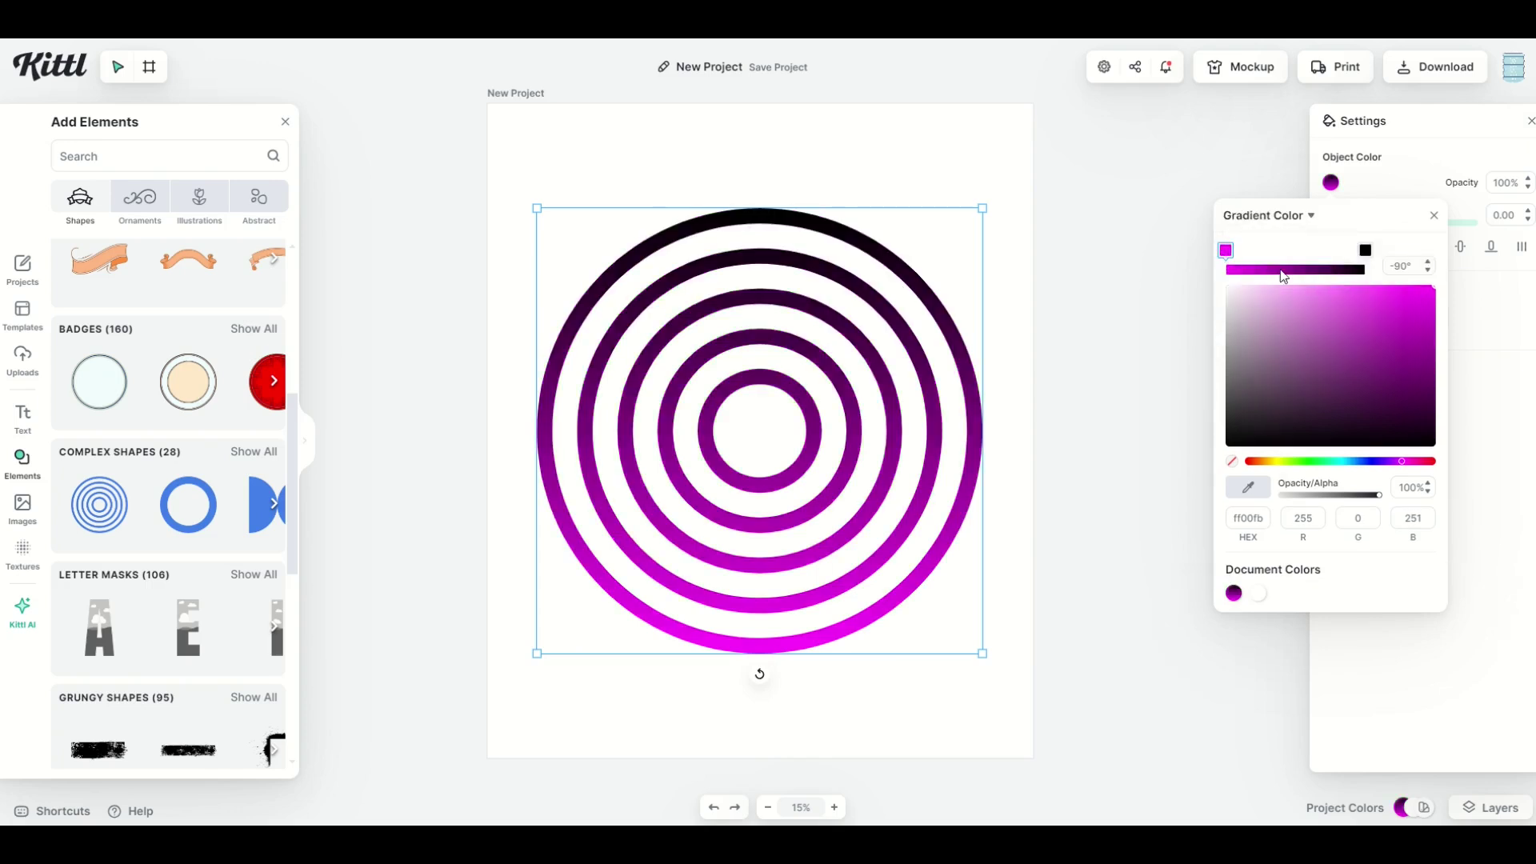
{"action": "left_click", "coordinate": [1366, 250]}
{"action": "left_click_drag", "start_coordinate": [1344, 390], "coordinate": [1462, 285]}
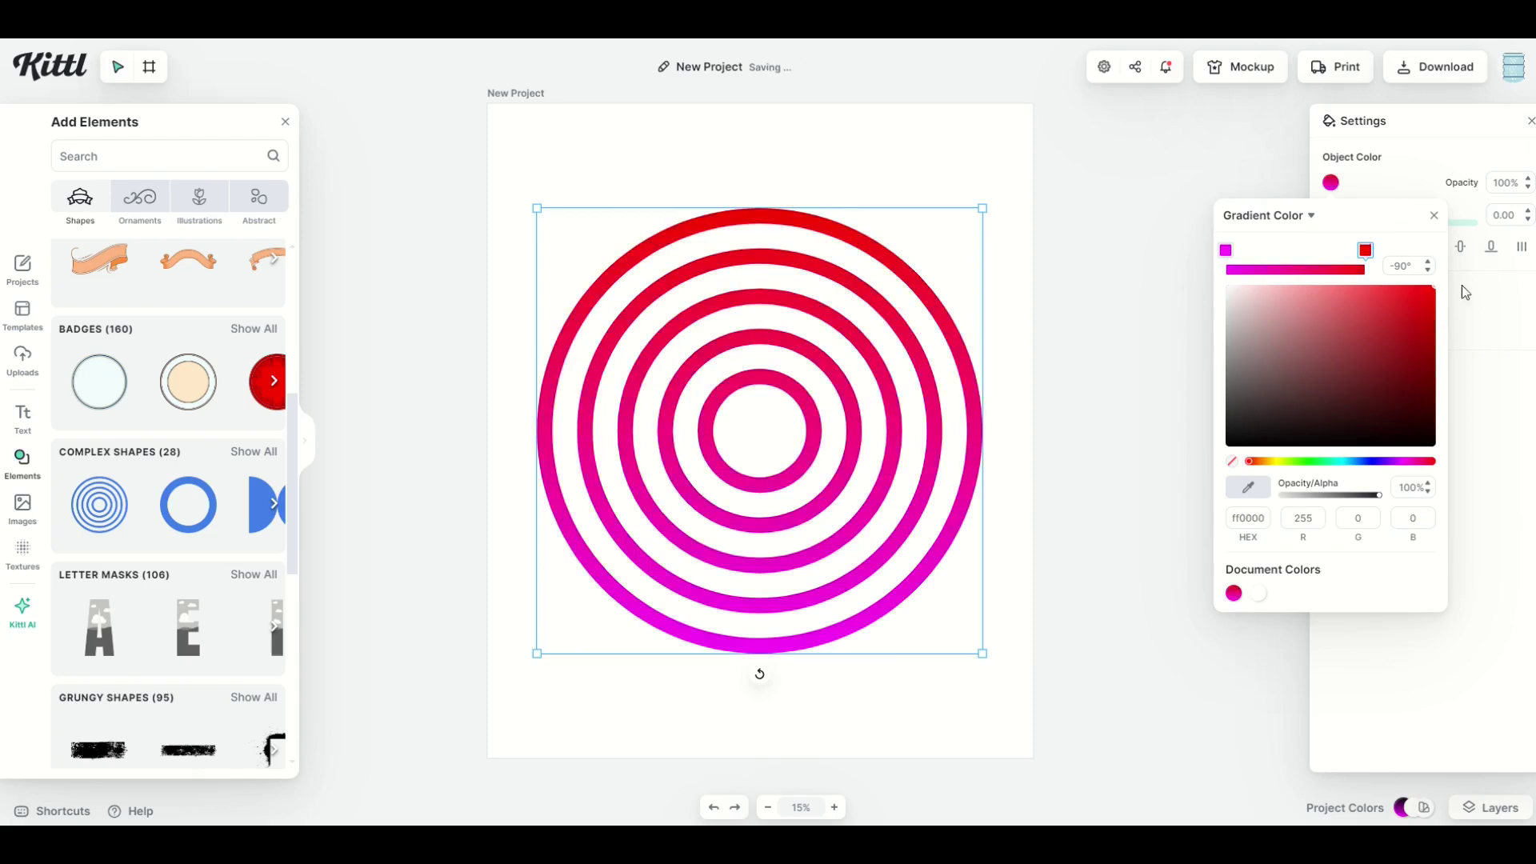
{"action": "left_click", "coordinate": [1309, 471]}
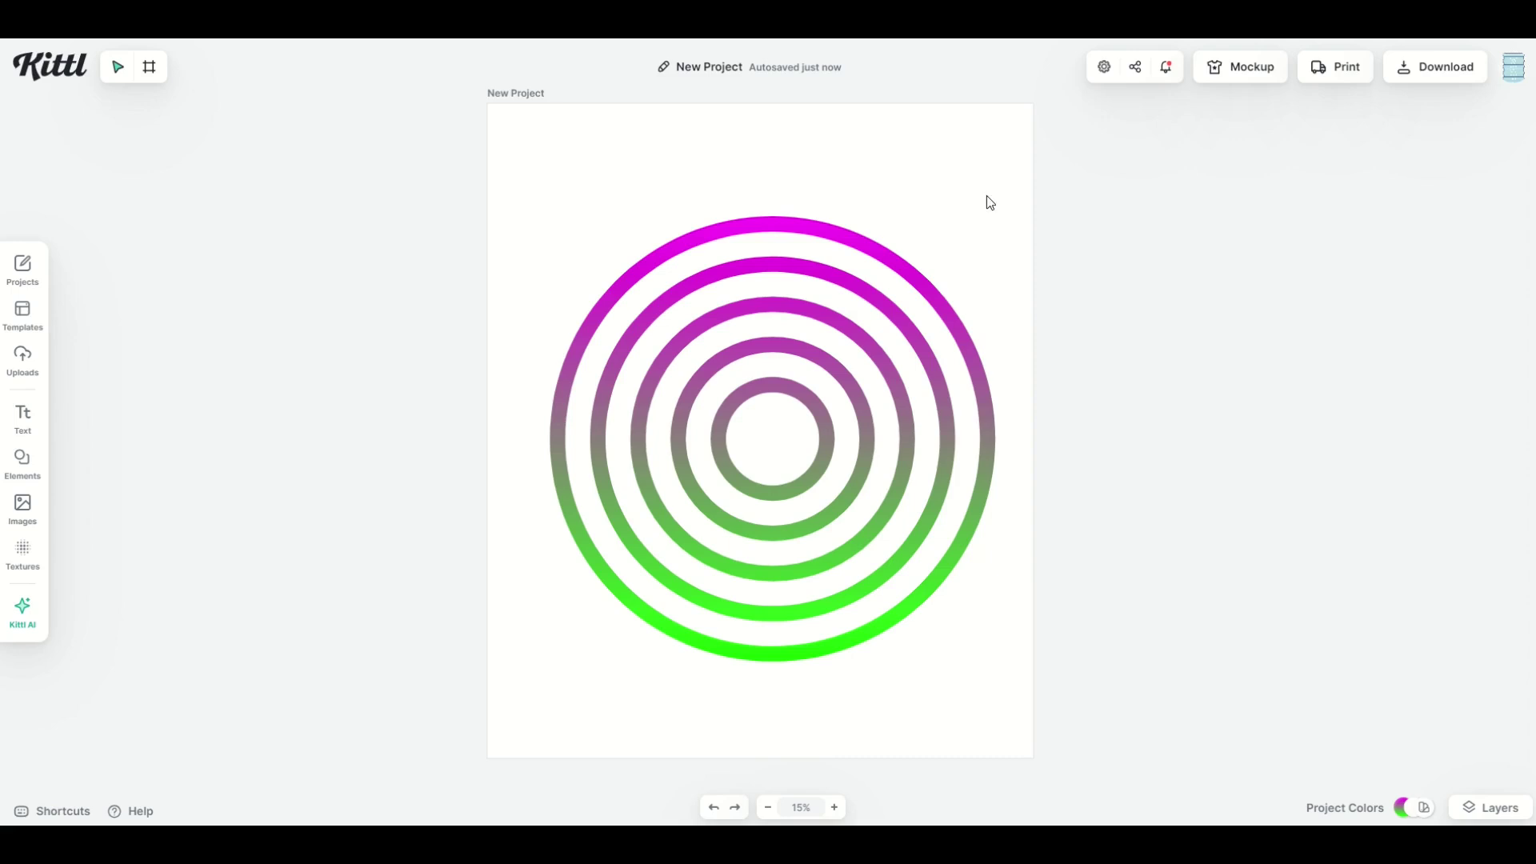
Step: Select the Background layer in Layers and give it a gradient fill
{"action": "left_click", "coordinate": [1477, 808]}
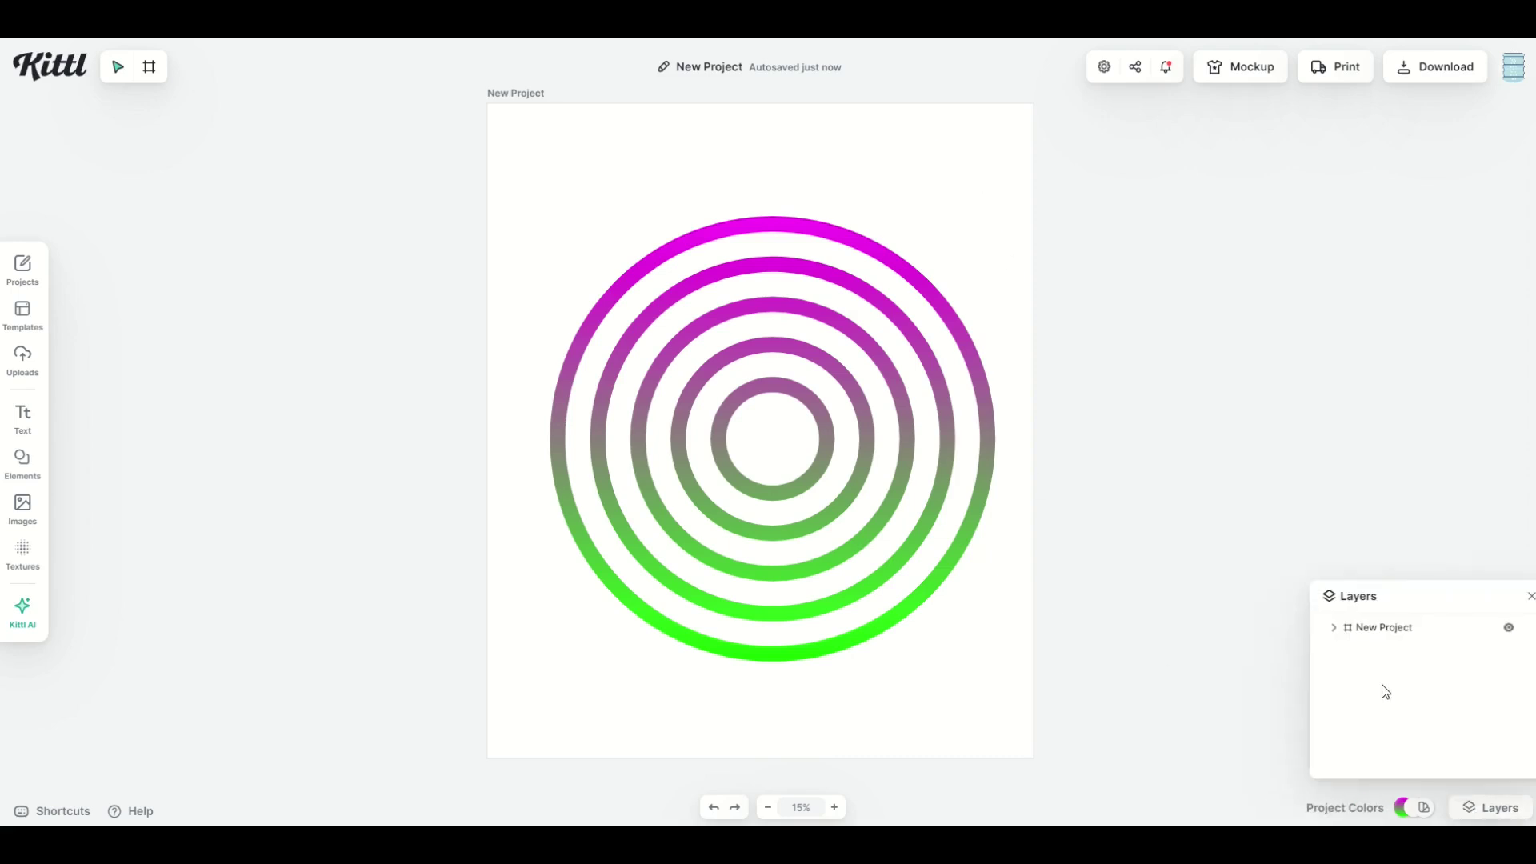
{"action": "left_click", "coordinate": [1334, 630]}
{"action": "left_click", "coordinate": [1365, 686]}
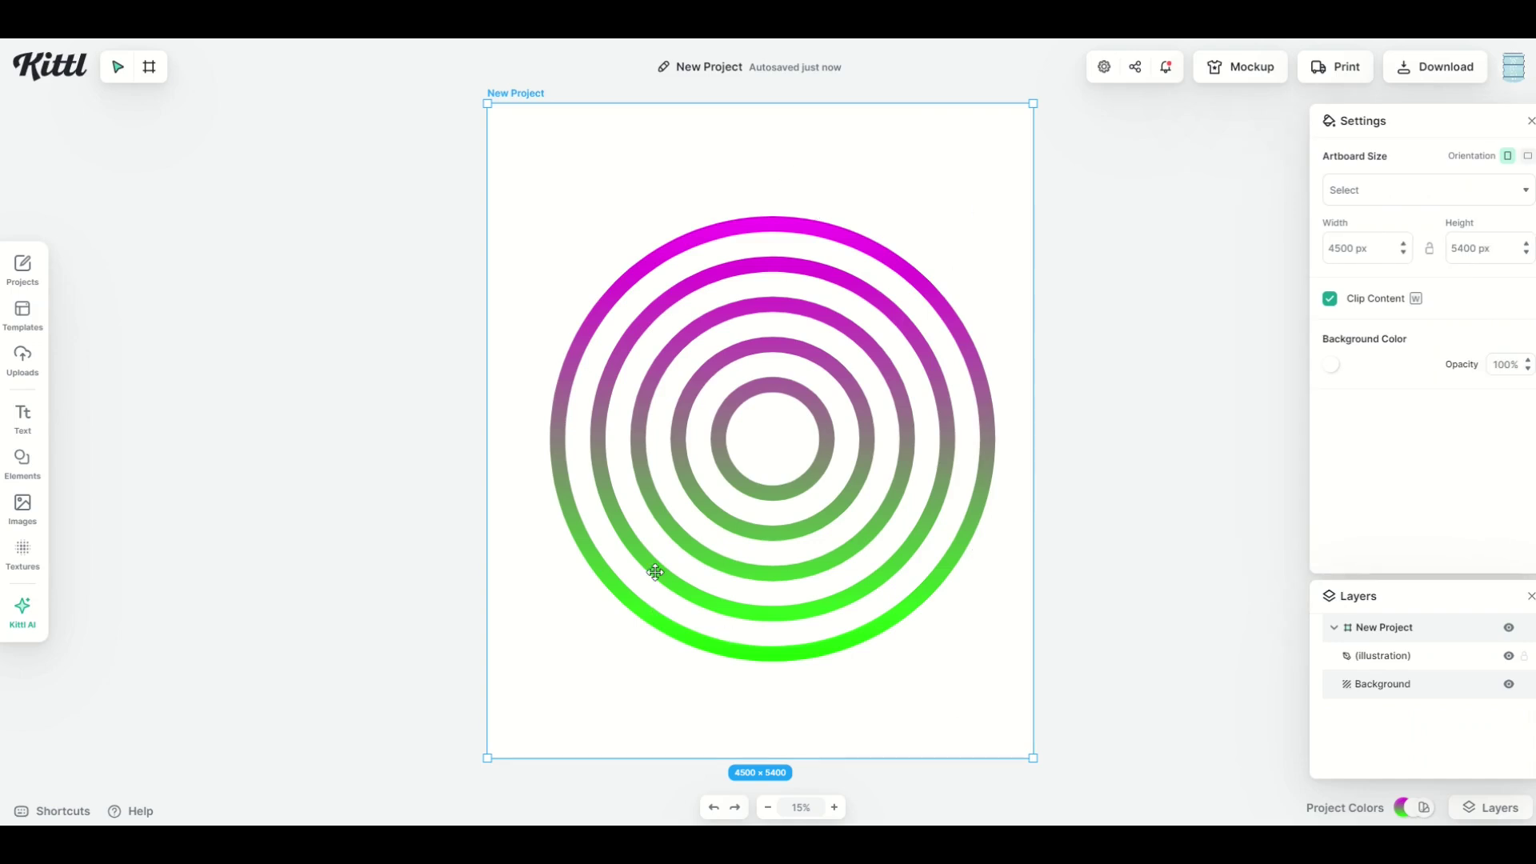
{"action": "left_click", "coordinate": [1331, 370]}
{"action": "left_click", "coordinate": [1253, 399]}
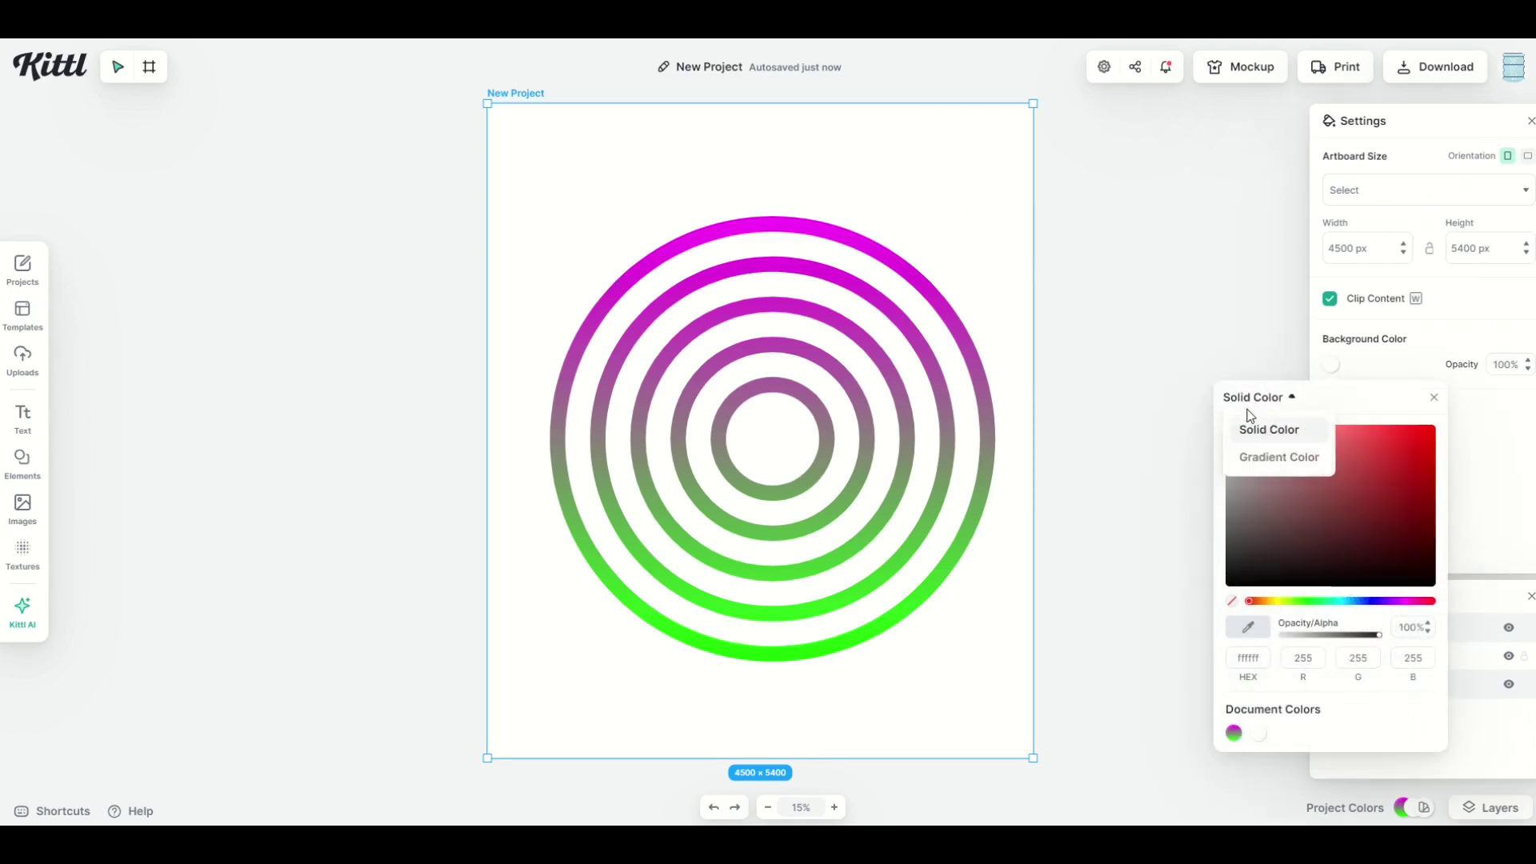
{"action": "left_click", "coordinate": [1249, 461]}
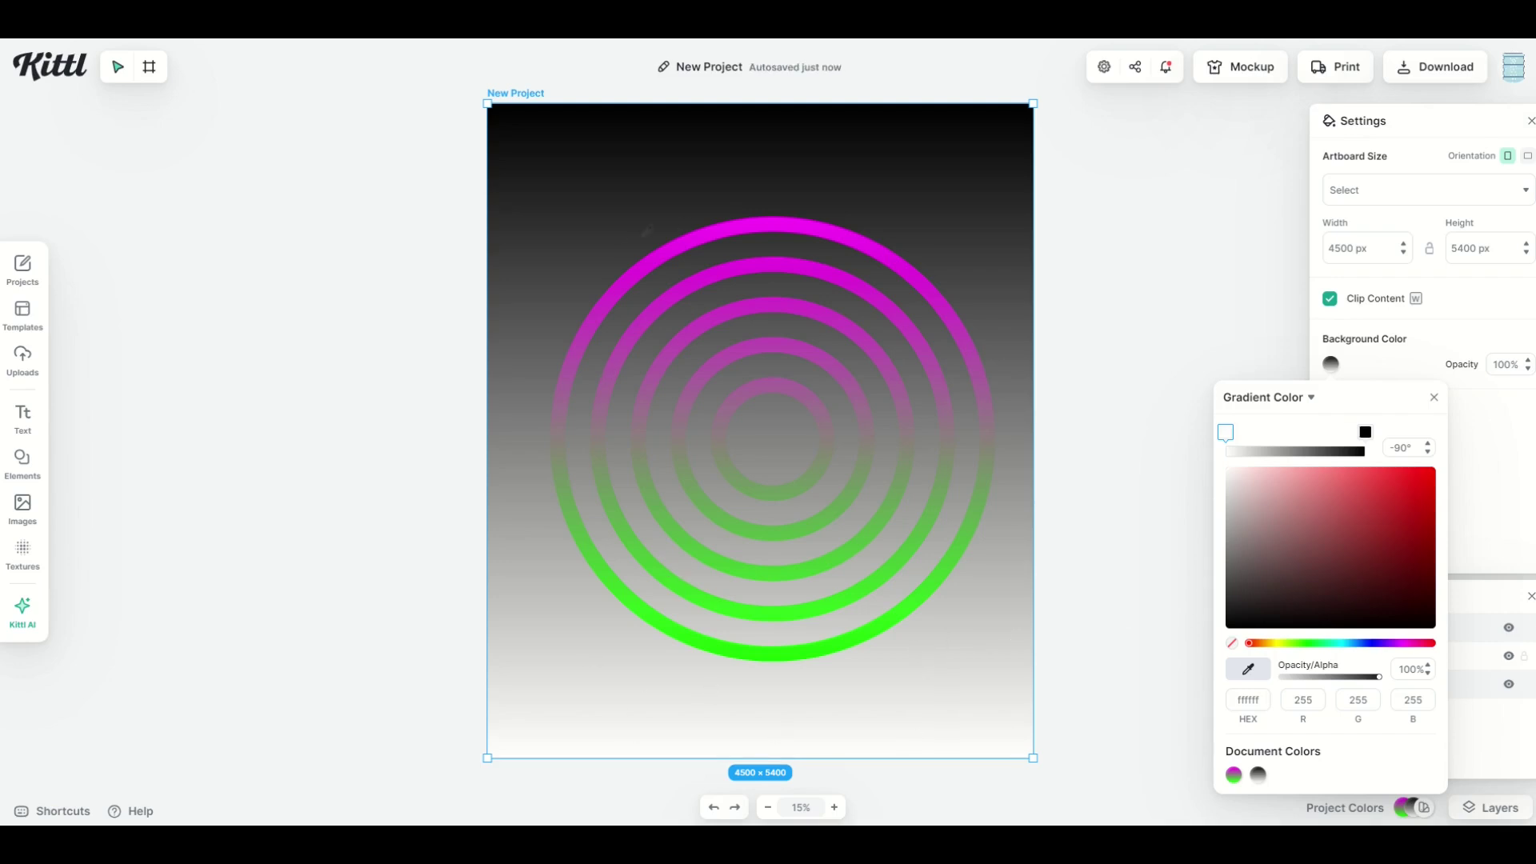
Step: Set the background gradient stops to magenta and the rings' green via the eyedropper
{"action": "left_click", "coordinate": [706, 233]}
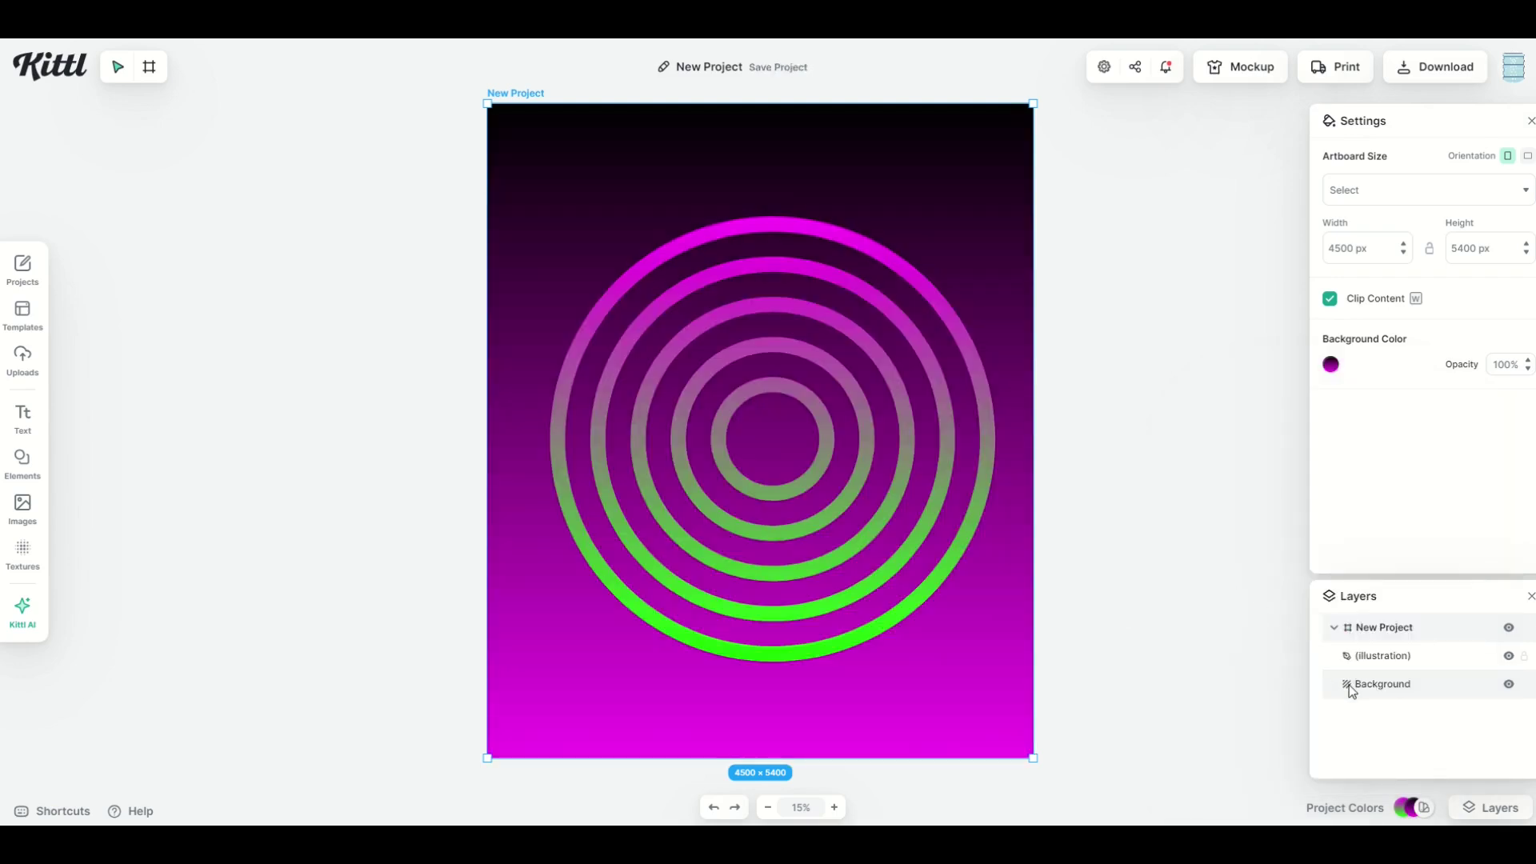
{"action": "left_click", "coordinate": [1331, 364]}
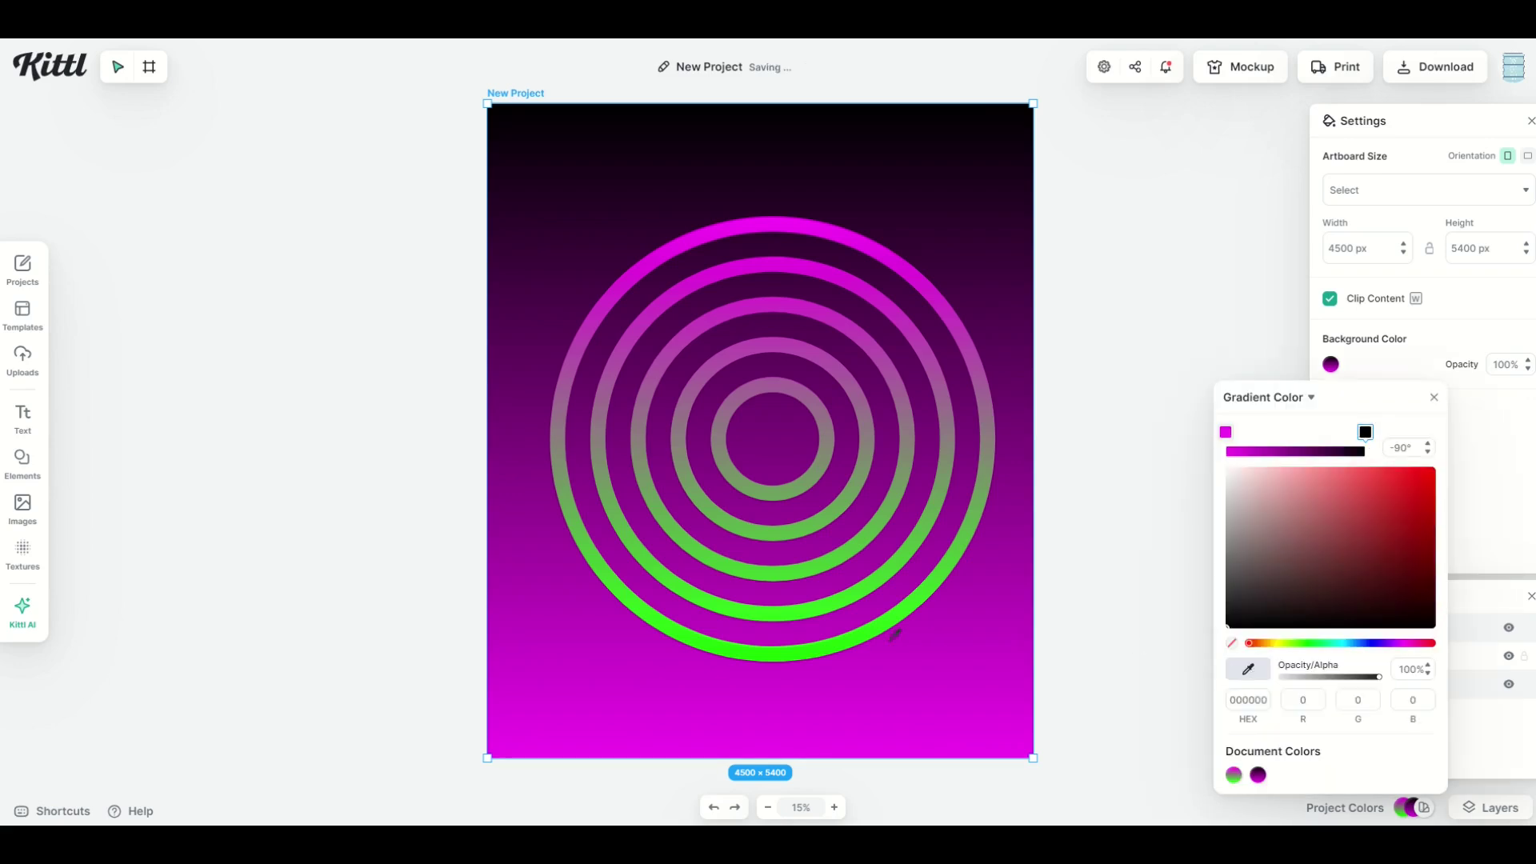
{"action": "left_click", "coordinate": [843, 640]}
{"action": "left_click", "coordinate": [1174, 501]}
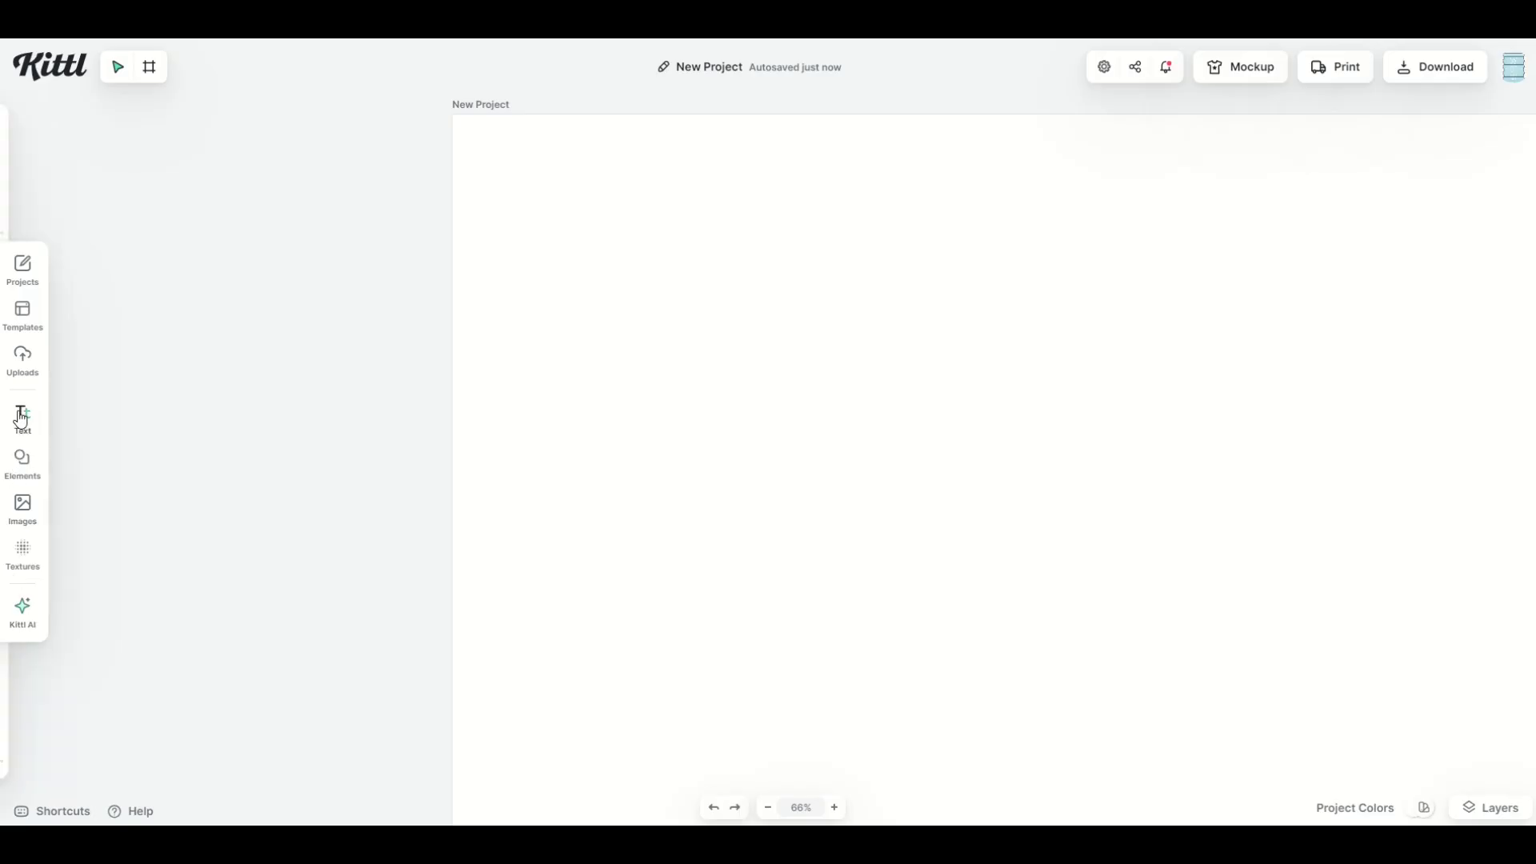
Step: Add a Headline text box and enlarge it to span the middle of the artboard
{"action": "left_click", "coordinate": [21, 417]}
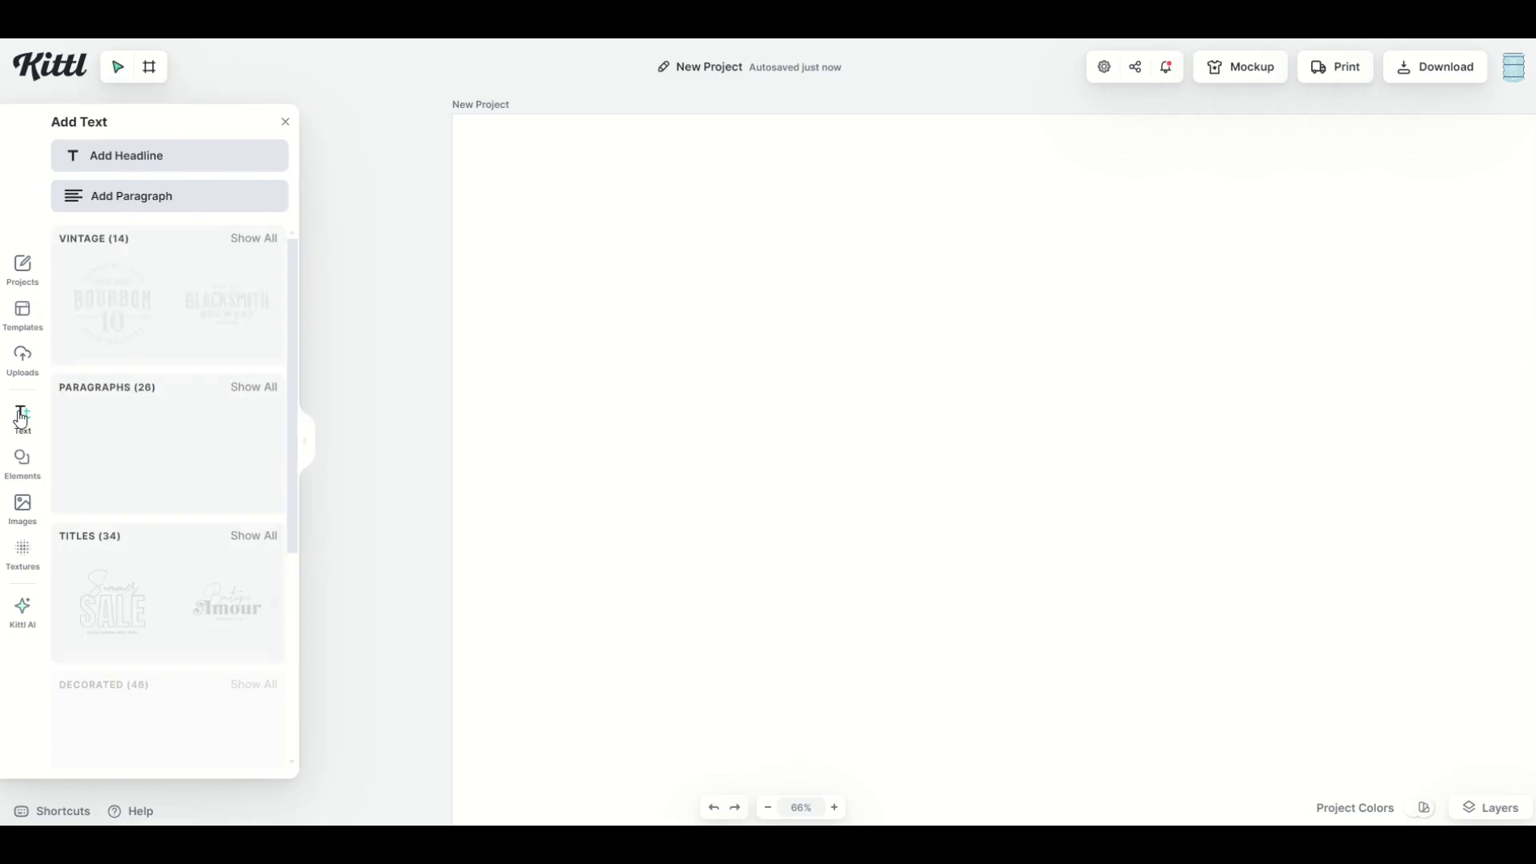
{"action": "left_click", "coordinate": [117, 160]}
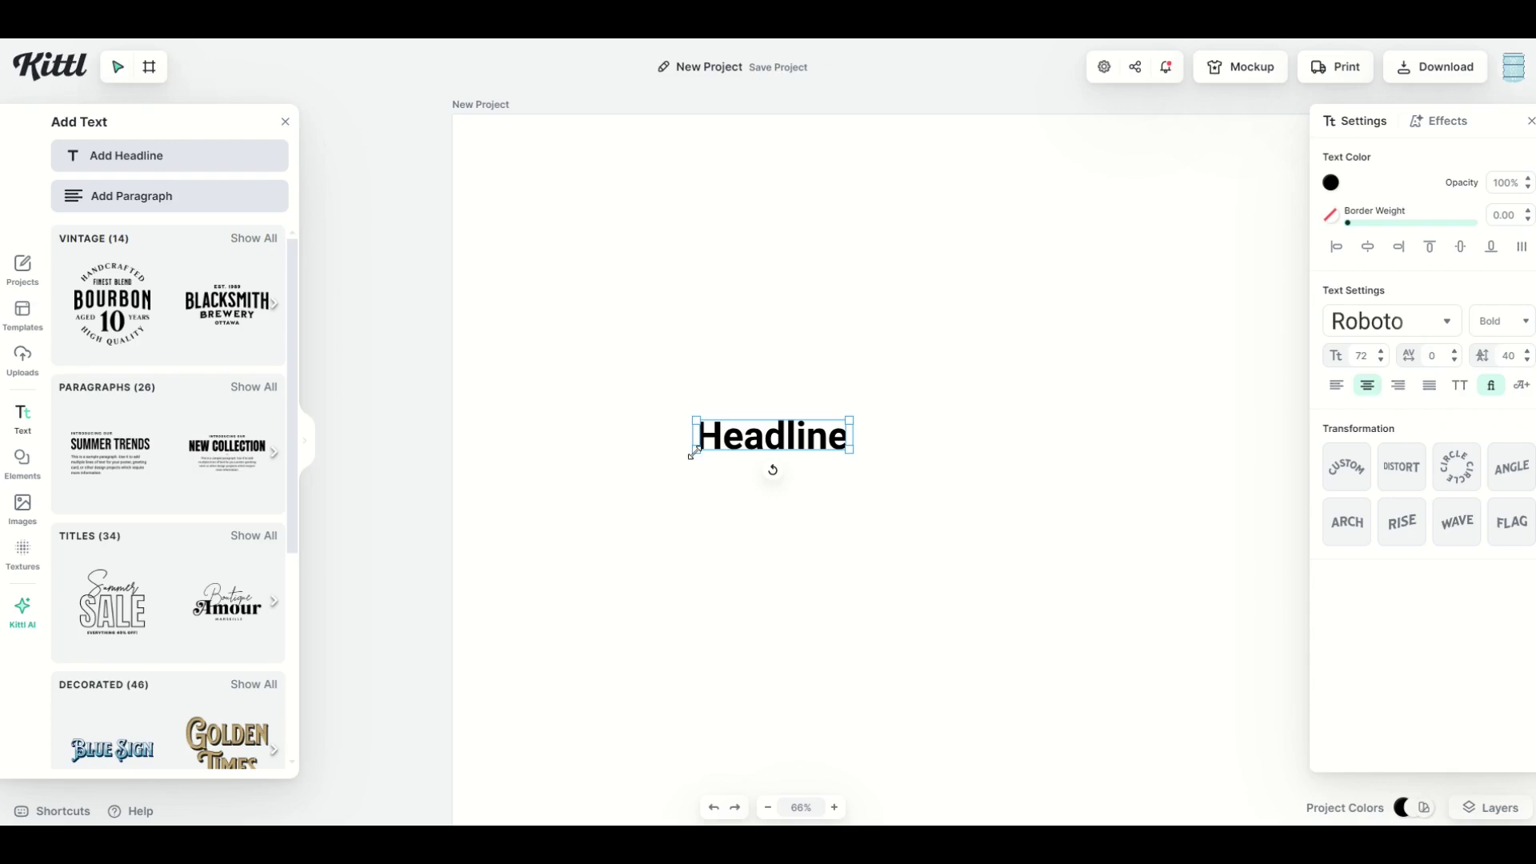
{"action": "left_click_drag", "start_coordinate": [695, 452], "coordinate": [576, 520]}
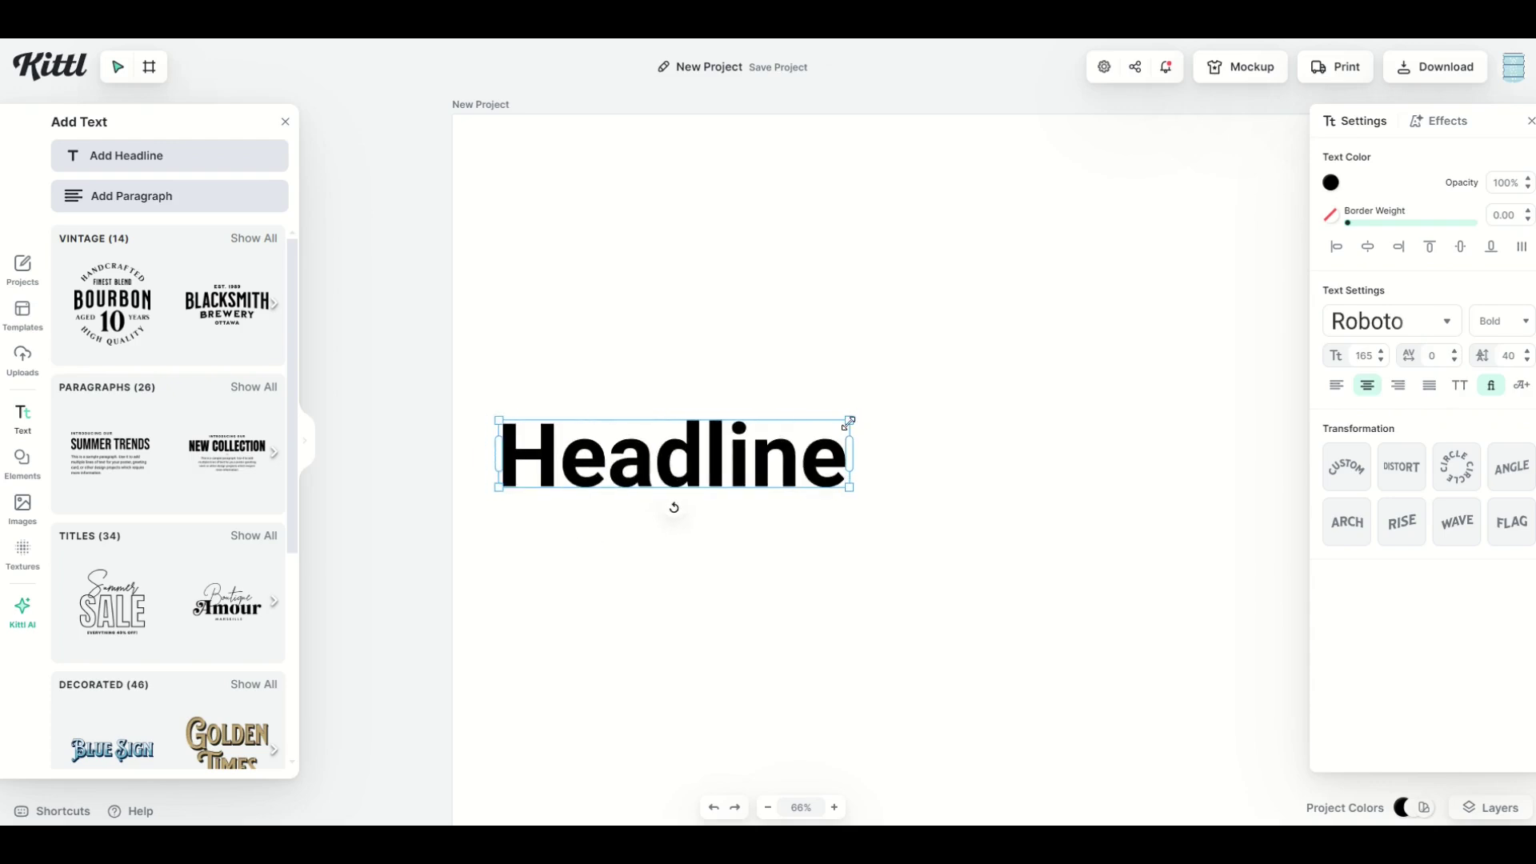
{"action": "left_click_drag", "start_coordinate": [849, 422], "coordinate": [1269, 340]}
{"action": "left_click", "coordinate": [391, 196]}
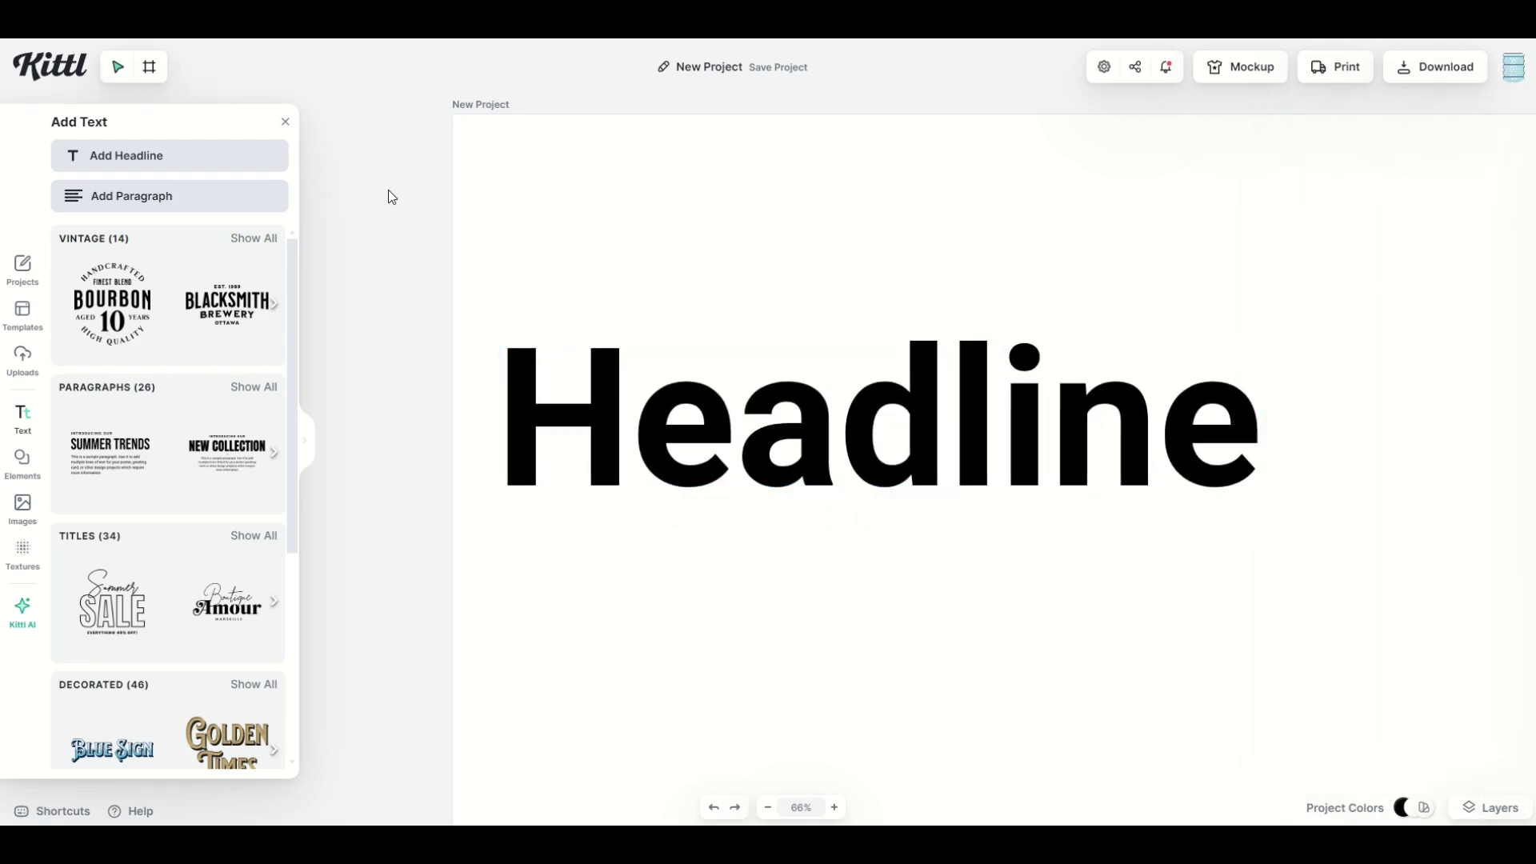
{"action": "left_click", "coordinate": [286, 122]}
{"action": "left_click", "coordinate": [602, 444]}
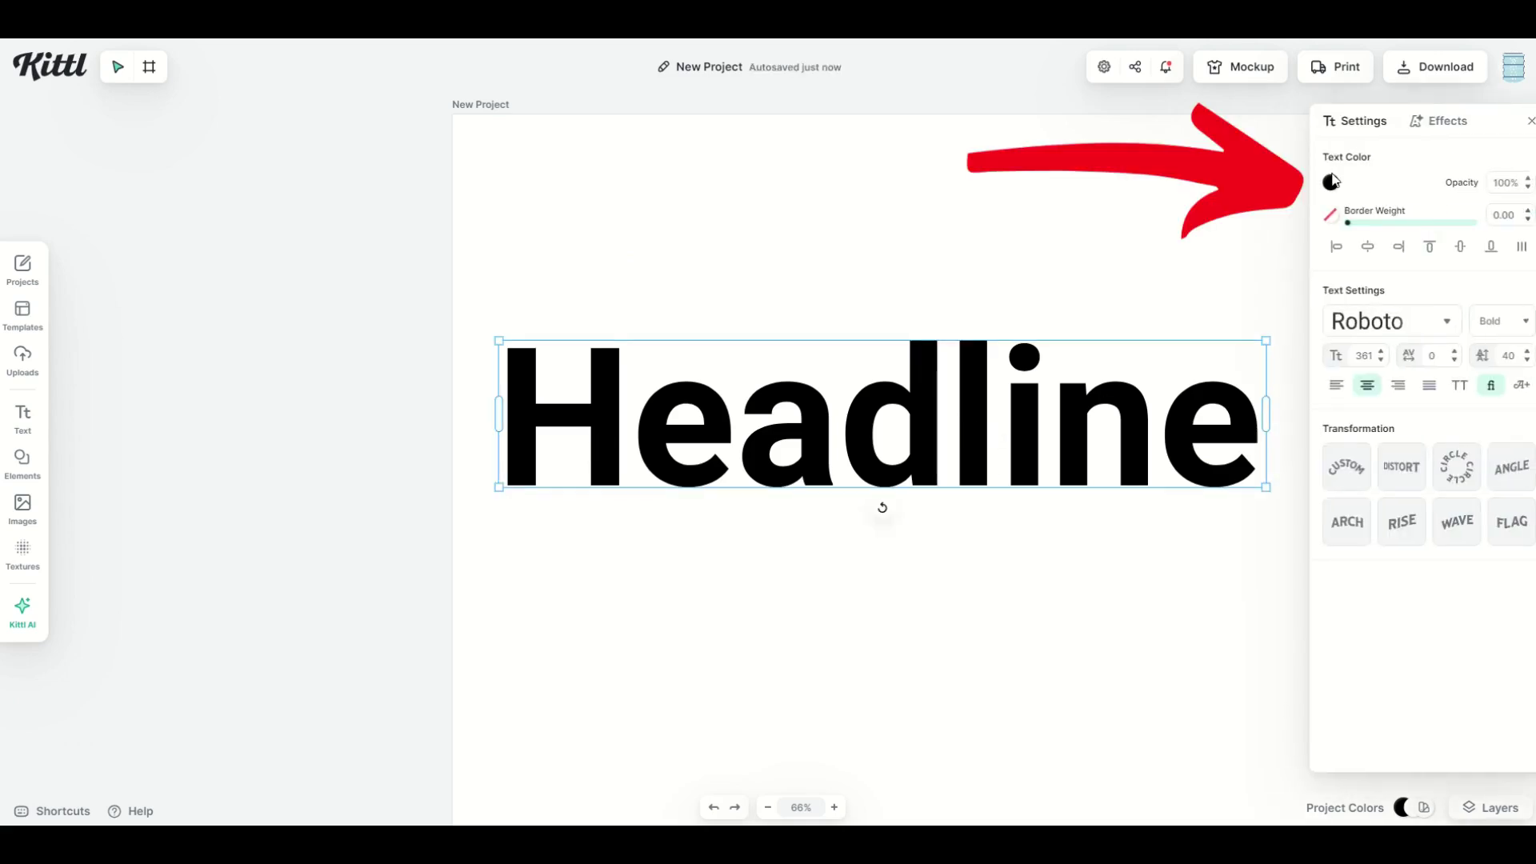
Step: Give the Headline a gradient fill running from bright green to pure red
{"action": "left_click", "coordinate": [1332, 188]}
{"action": "left_click", "coordinate": [1260, 215]}
{"action": "left_click", "coordinate": [1264, 278]}
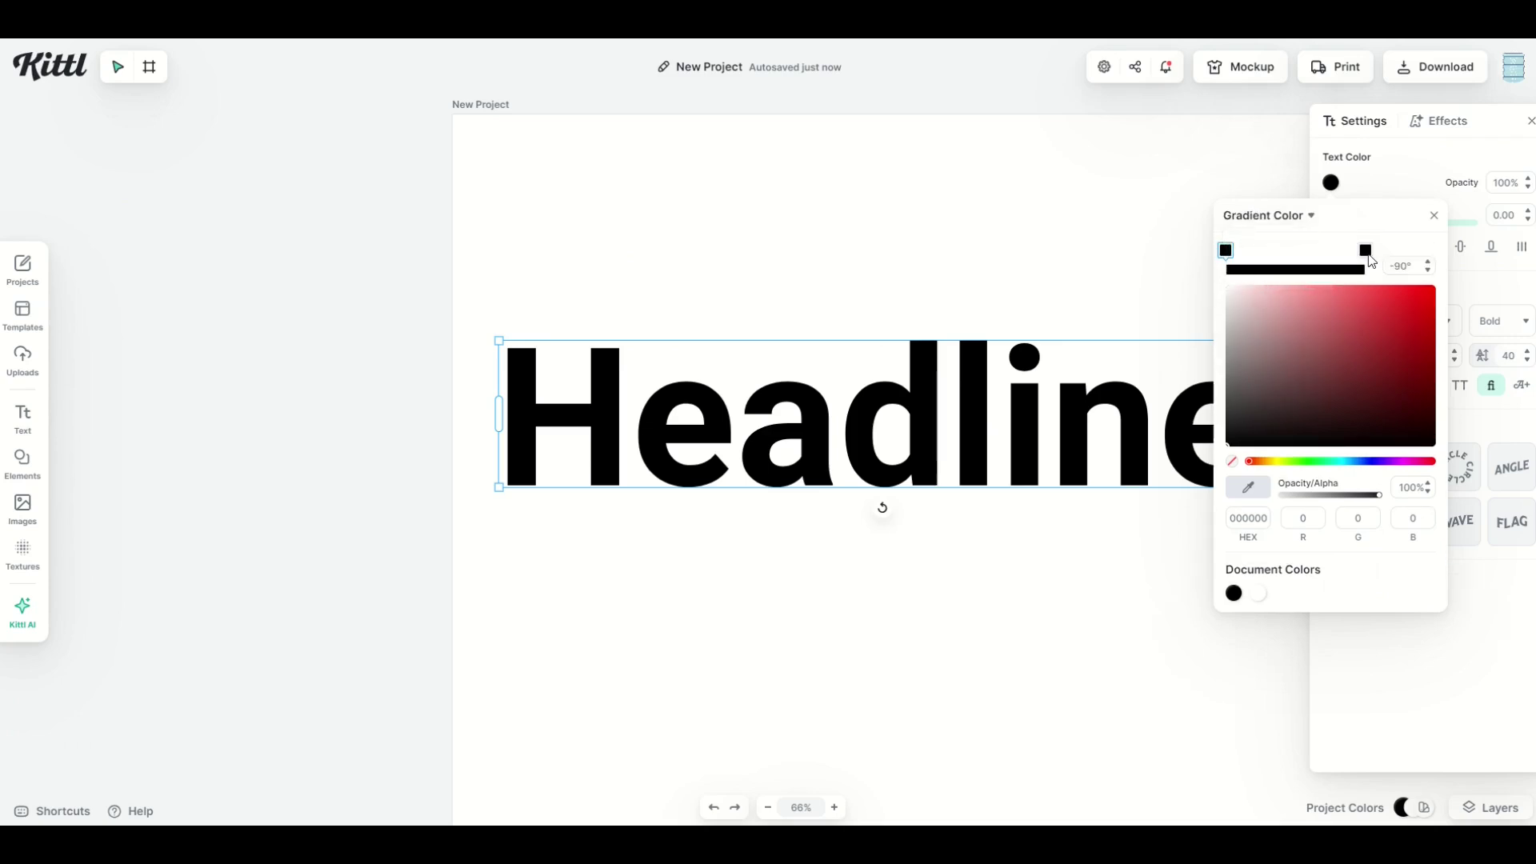
{"action": "left_click_drag", "start_coordinate": [1258, 309], "coordinate": [1441, 298]}
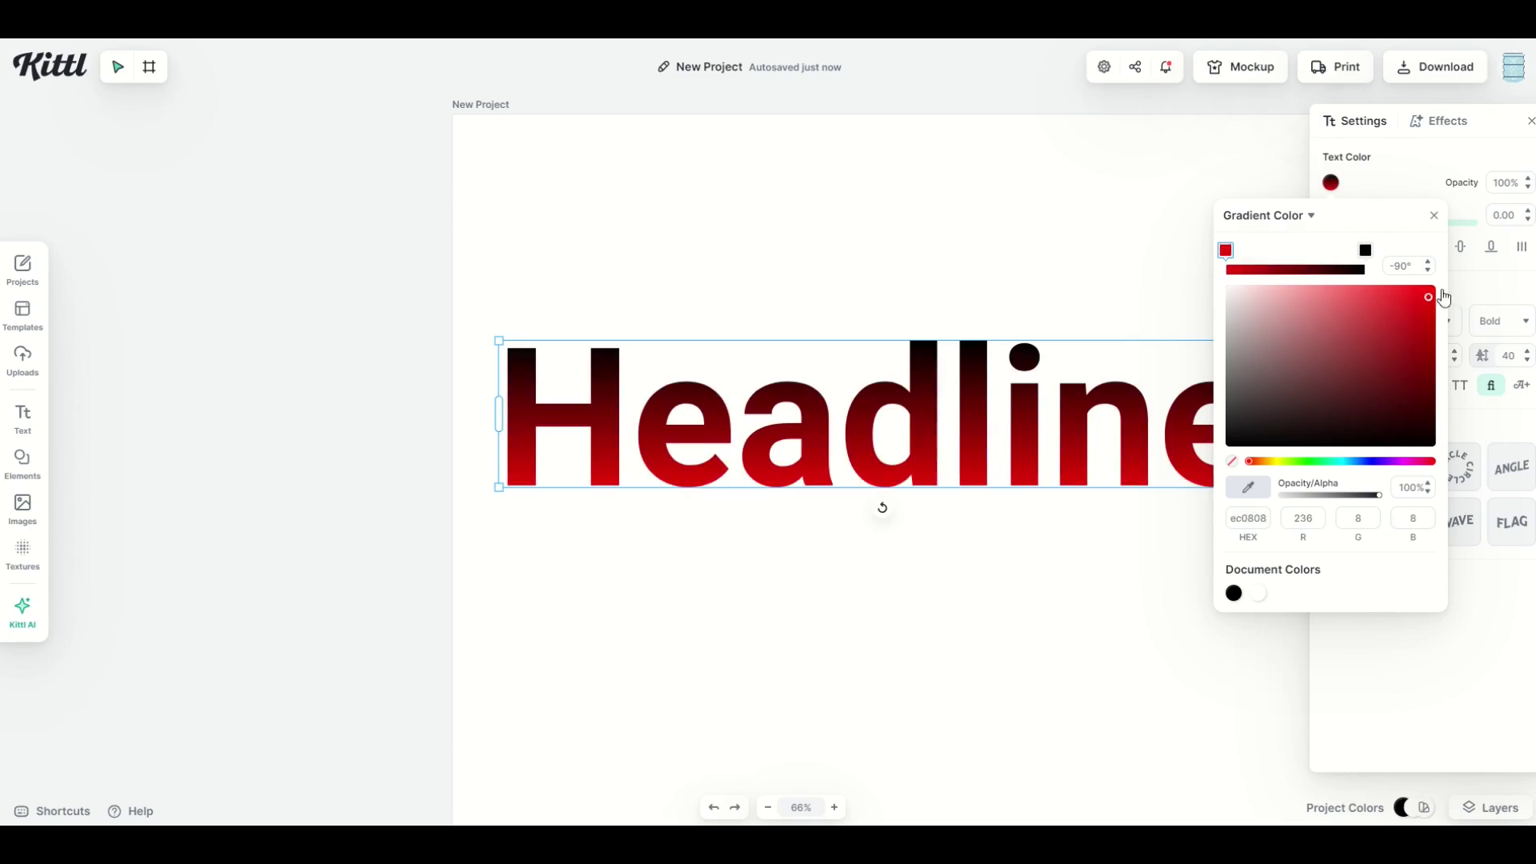
{"action": "left_click", "coordinate": [1365, 251]}
{"action": "left_click", "coordinate": [1313, 461]}
{"action": "left_click", "coordinate": [1432, 290]}
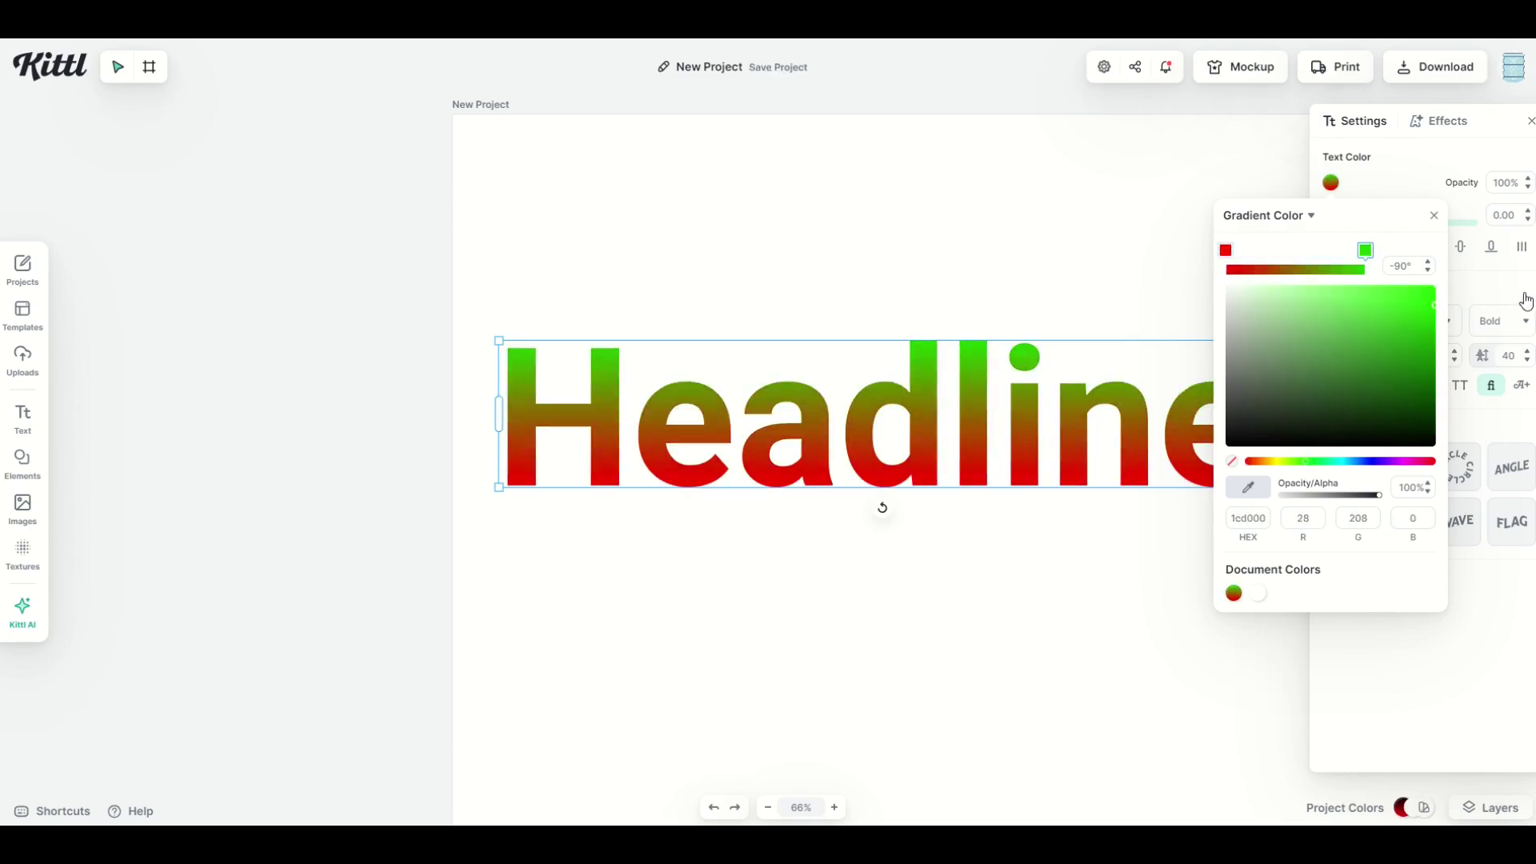
{"action": "left_click", "coordinate": [1043, 335]}
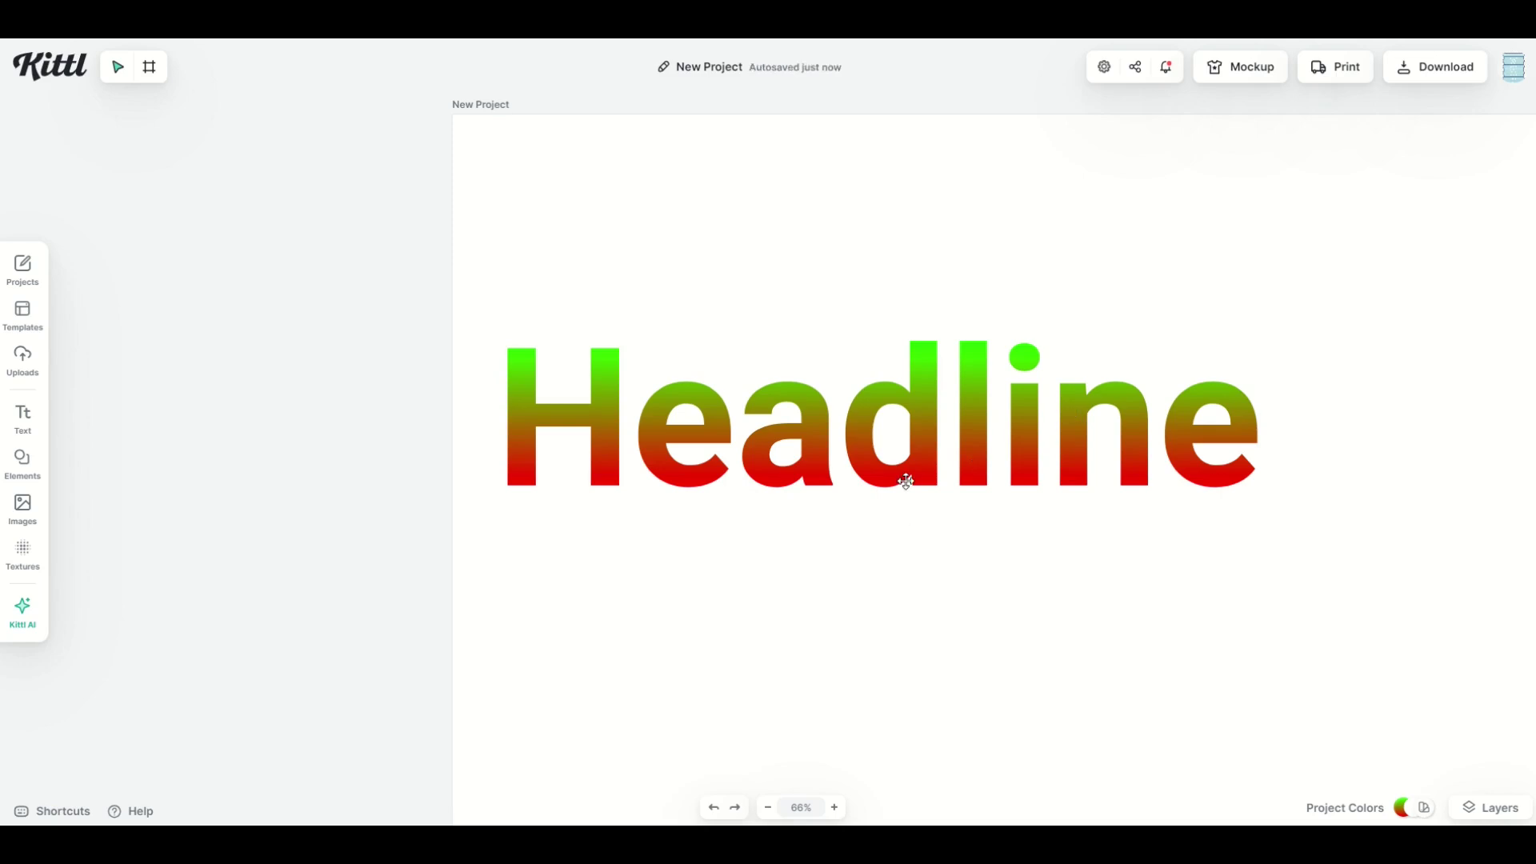
Step: Nudge the Headline slightly to the right, deselect it, then reselect it
{"action": "left_click_drag", "start_coordinate": [905, 480], "coordinate": [913, 483]}
{"action": "key", "text": "Escape"}
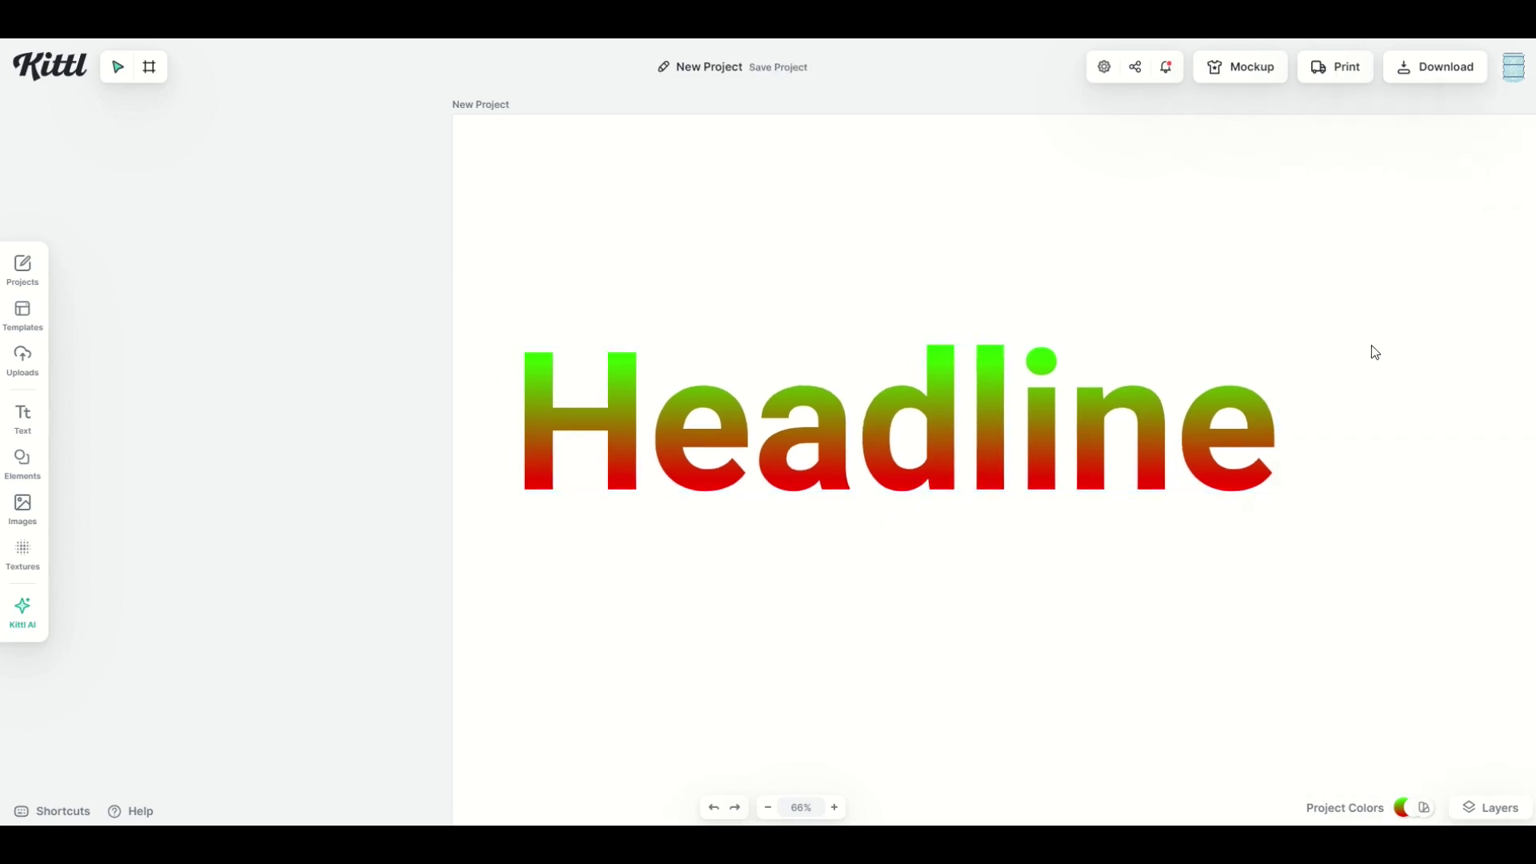
{"action": "left_click", "coordinate": [953, 460]}
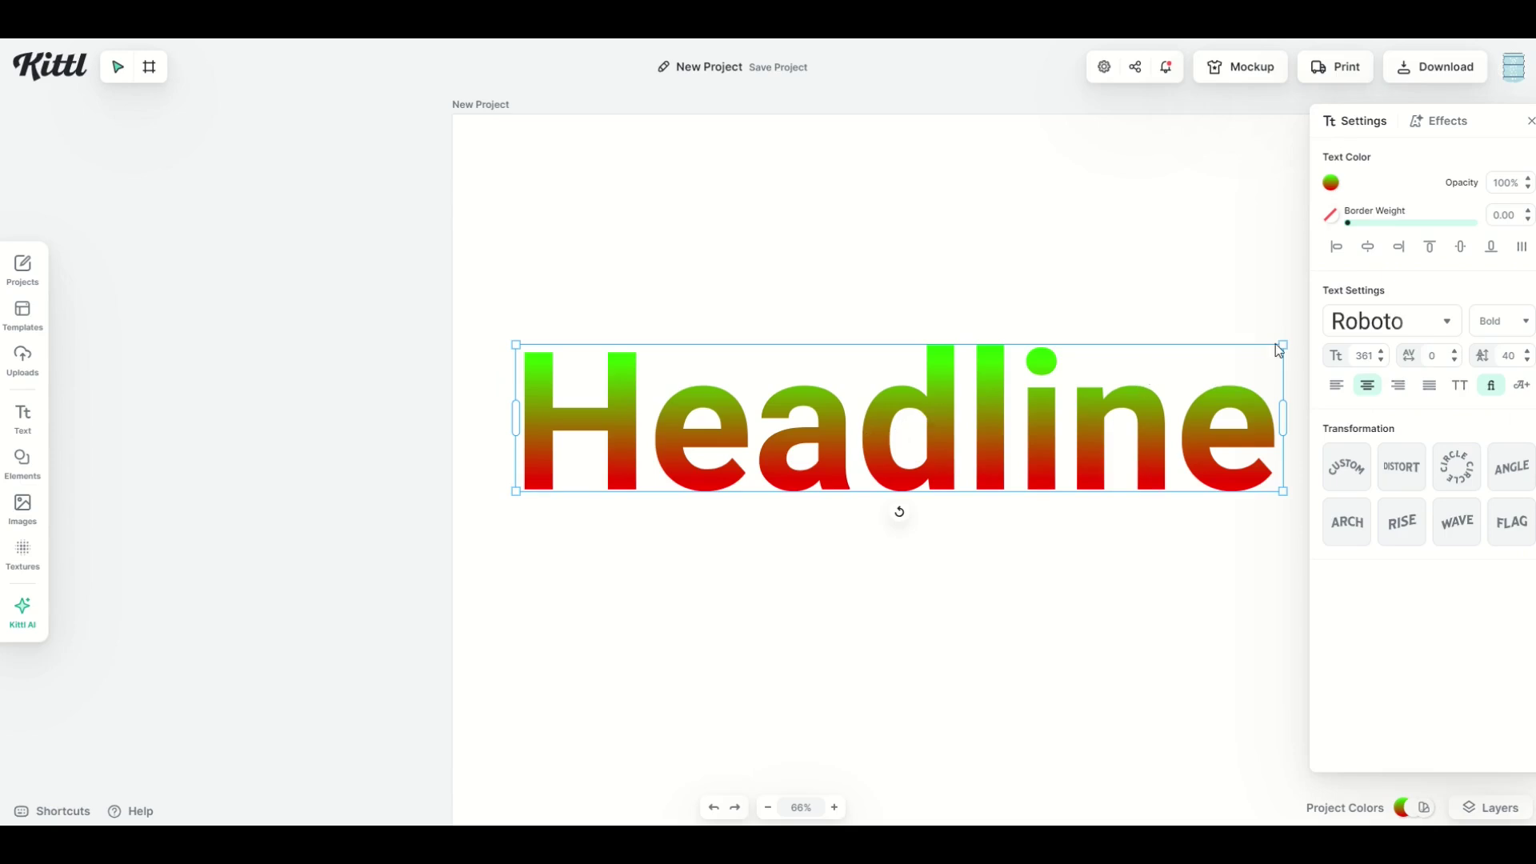
Step: Change the Headline font to Acme
{"action": "left_click", "coordinate": [1352, 324]}
{"action": "scroll", "coordinate": [1210, 437], "scroll_direction": "down", "scroll_amount": 5}
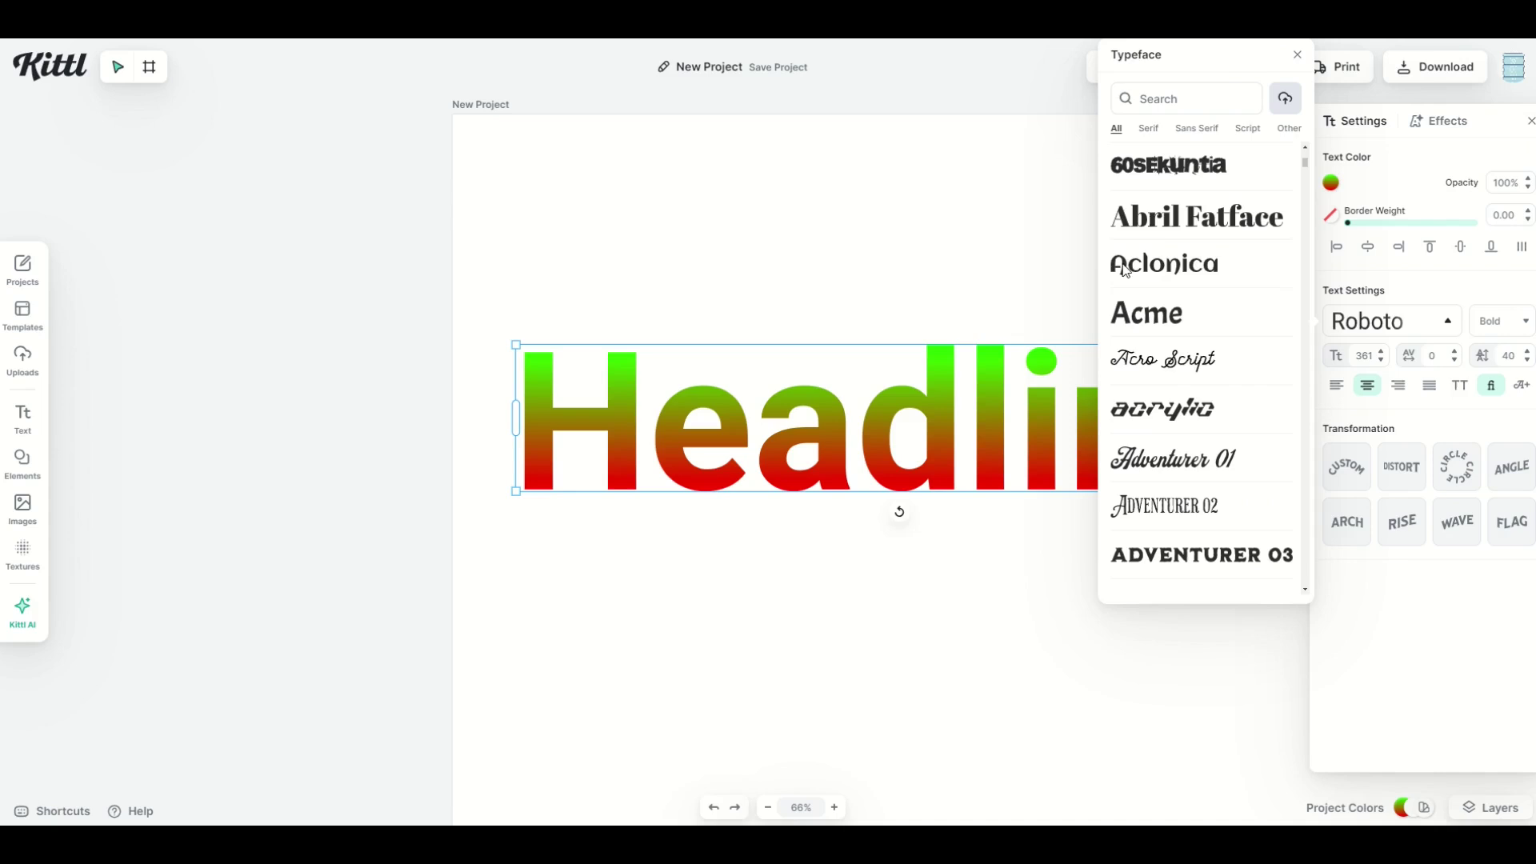
{"action": "left_click", "coordinate": [1138, 312]}
{"action": "left_click", "coordinate": [1012, 285]}
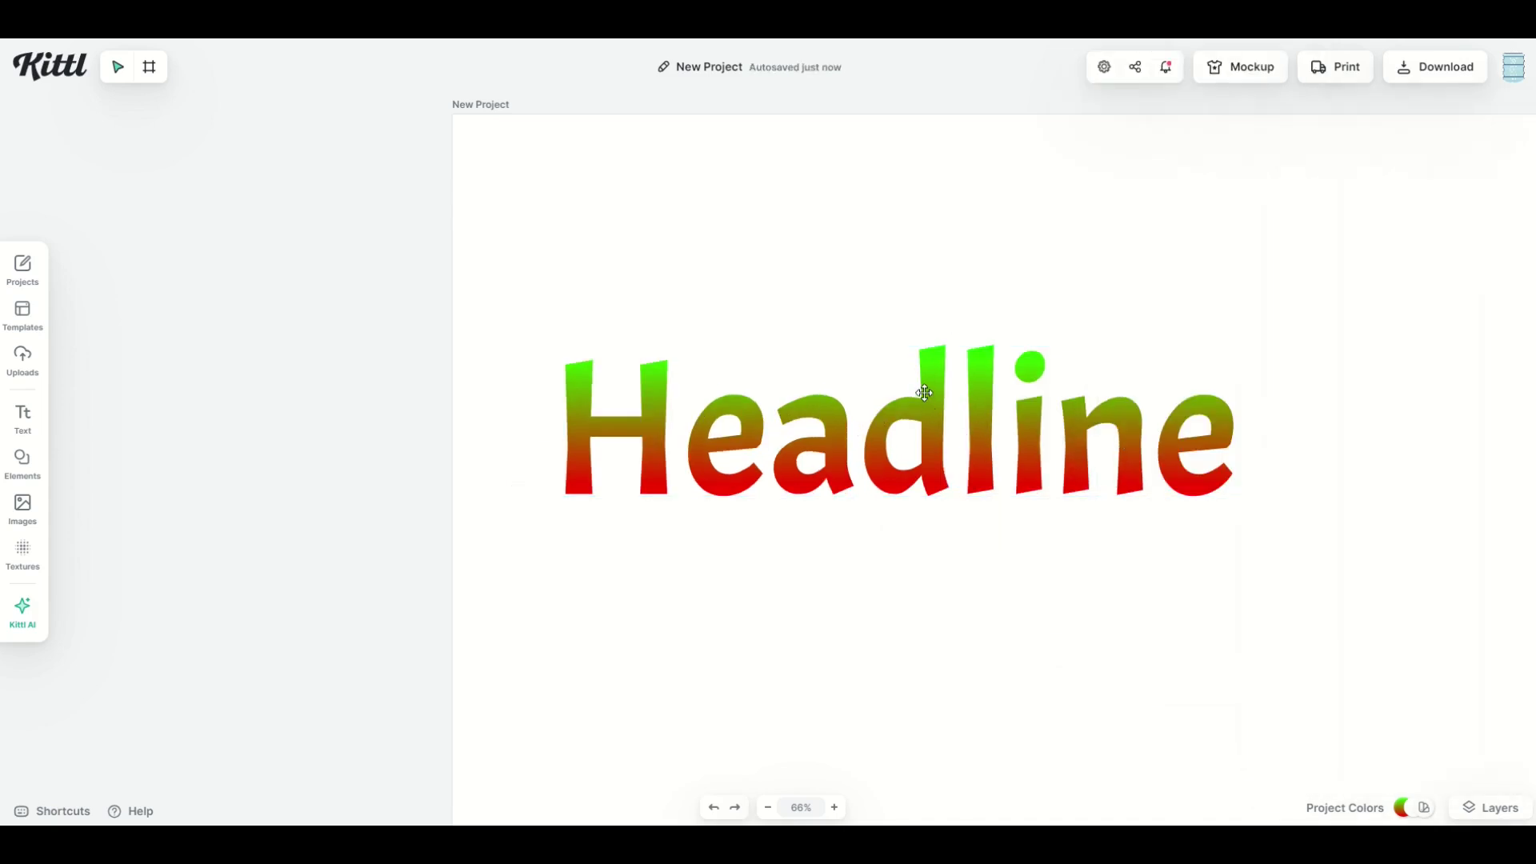
{"action": "left_click", "coordinate": [922, 417]}
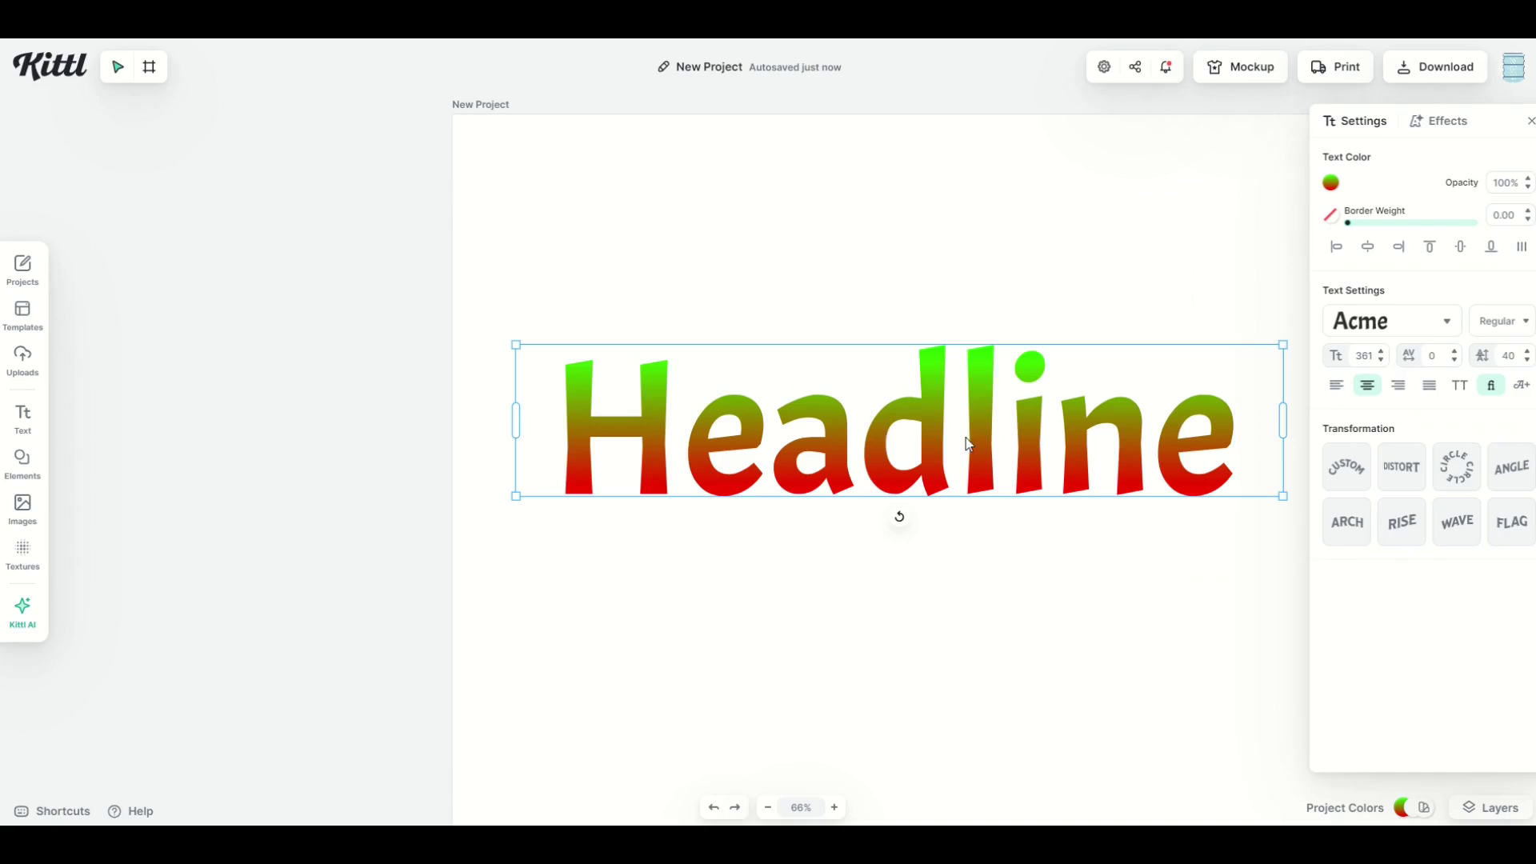
Step: Try the Shading effects on the Headline and settle on Detailed 3D Shadow
{"action": "left_click", "coordinate": [1442, 126]}
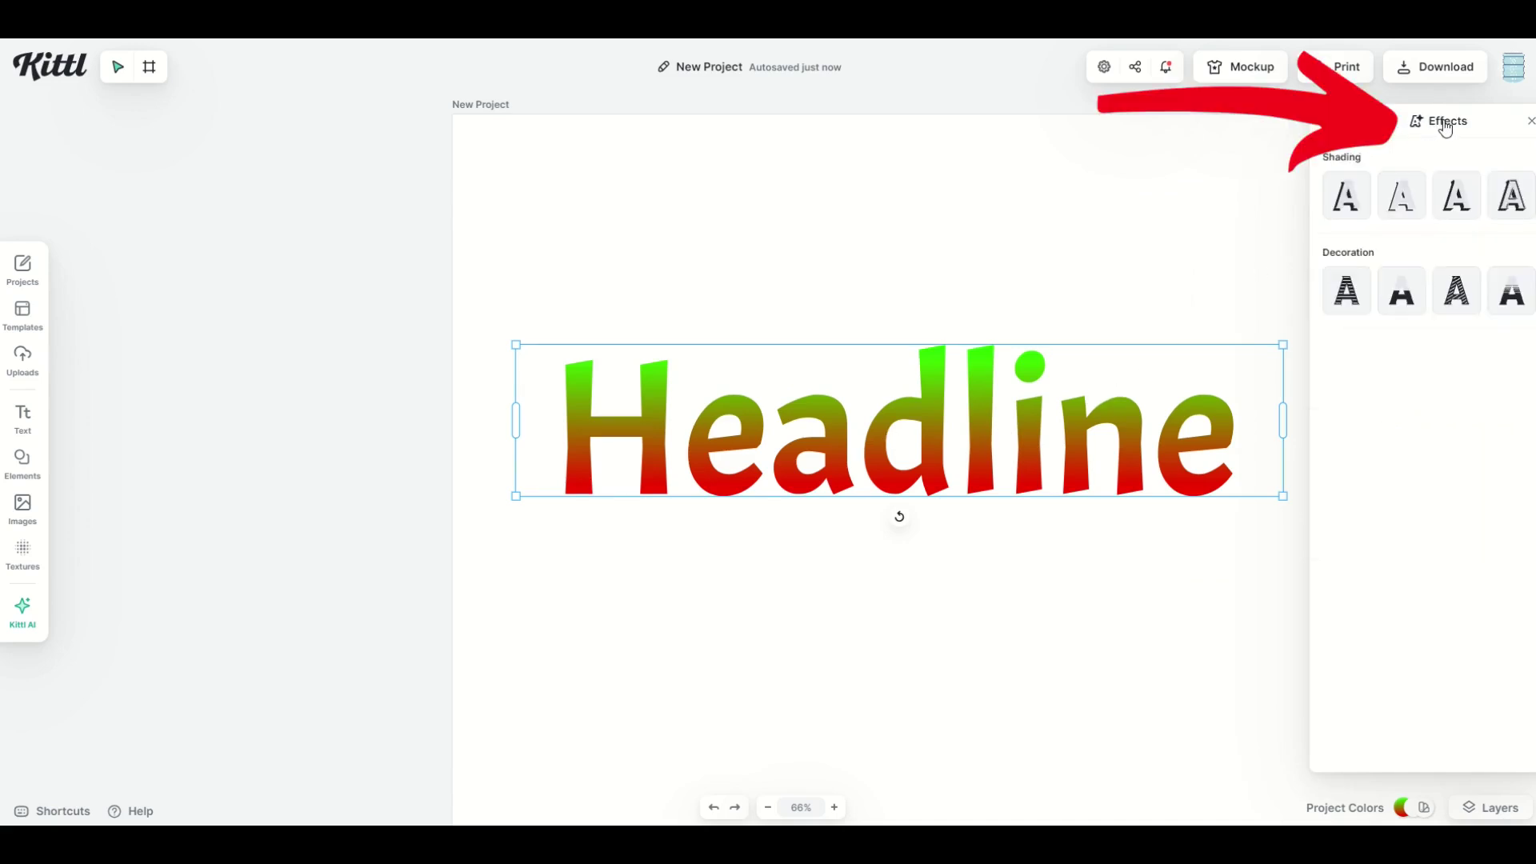
{"action": "left_click", "coordinate": [1511, 197]}
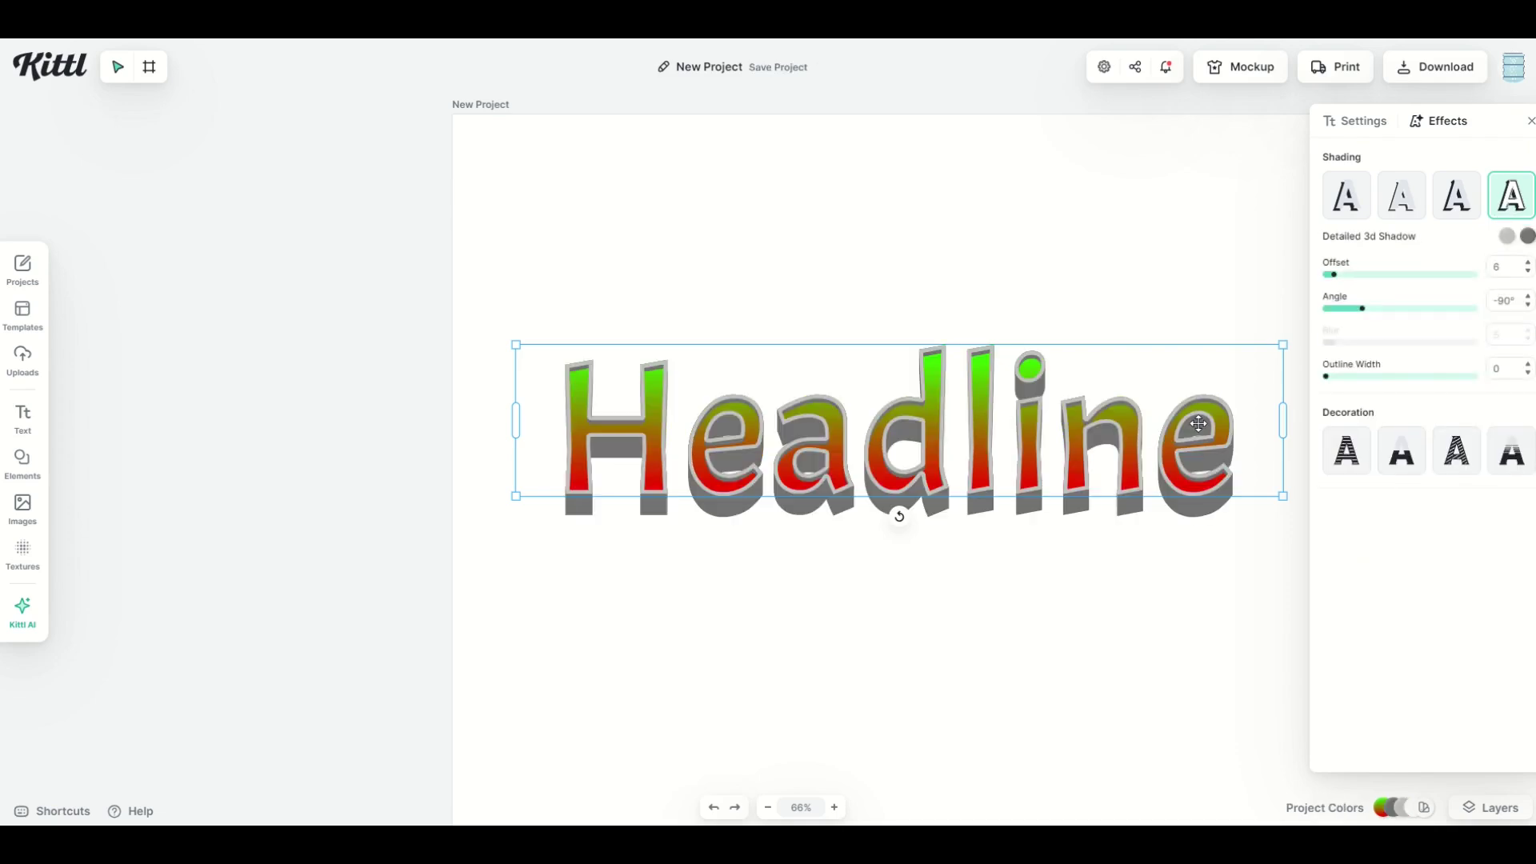
{"action": "left_click", "coordinate": [1402, 196]}
{"action": "left_click", "coordinate": [1348, 199]}
{"action": "left_click", "coordinate": [1402, 200]}
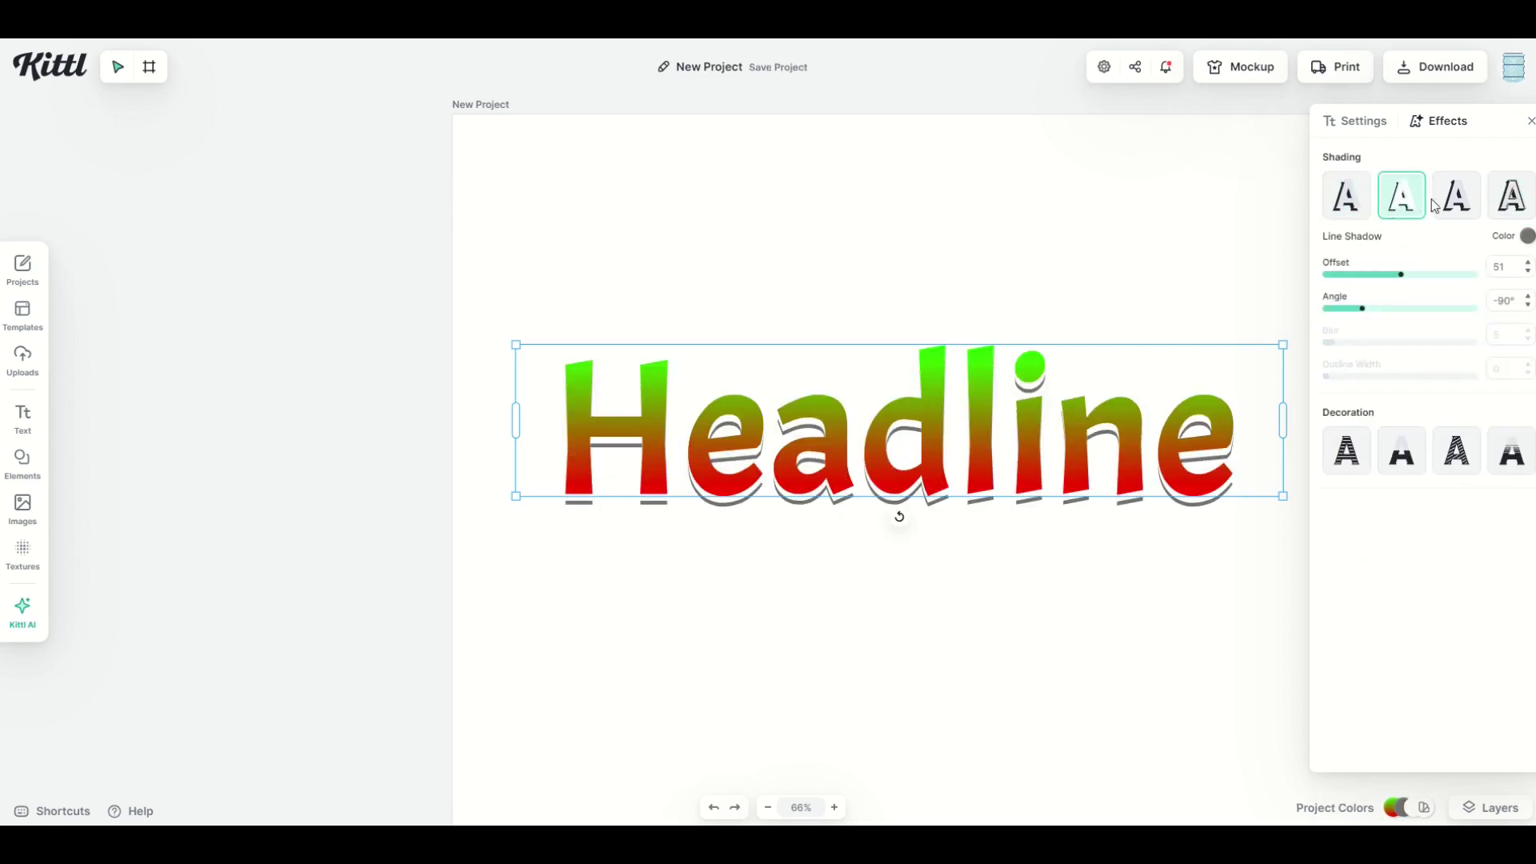
{"action": "left_click", "coordinate": [1464, 210]}
{"action": "left_click", "coordinate": [1509, 200]}
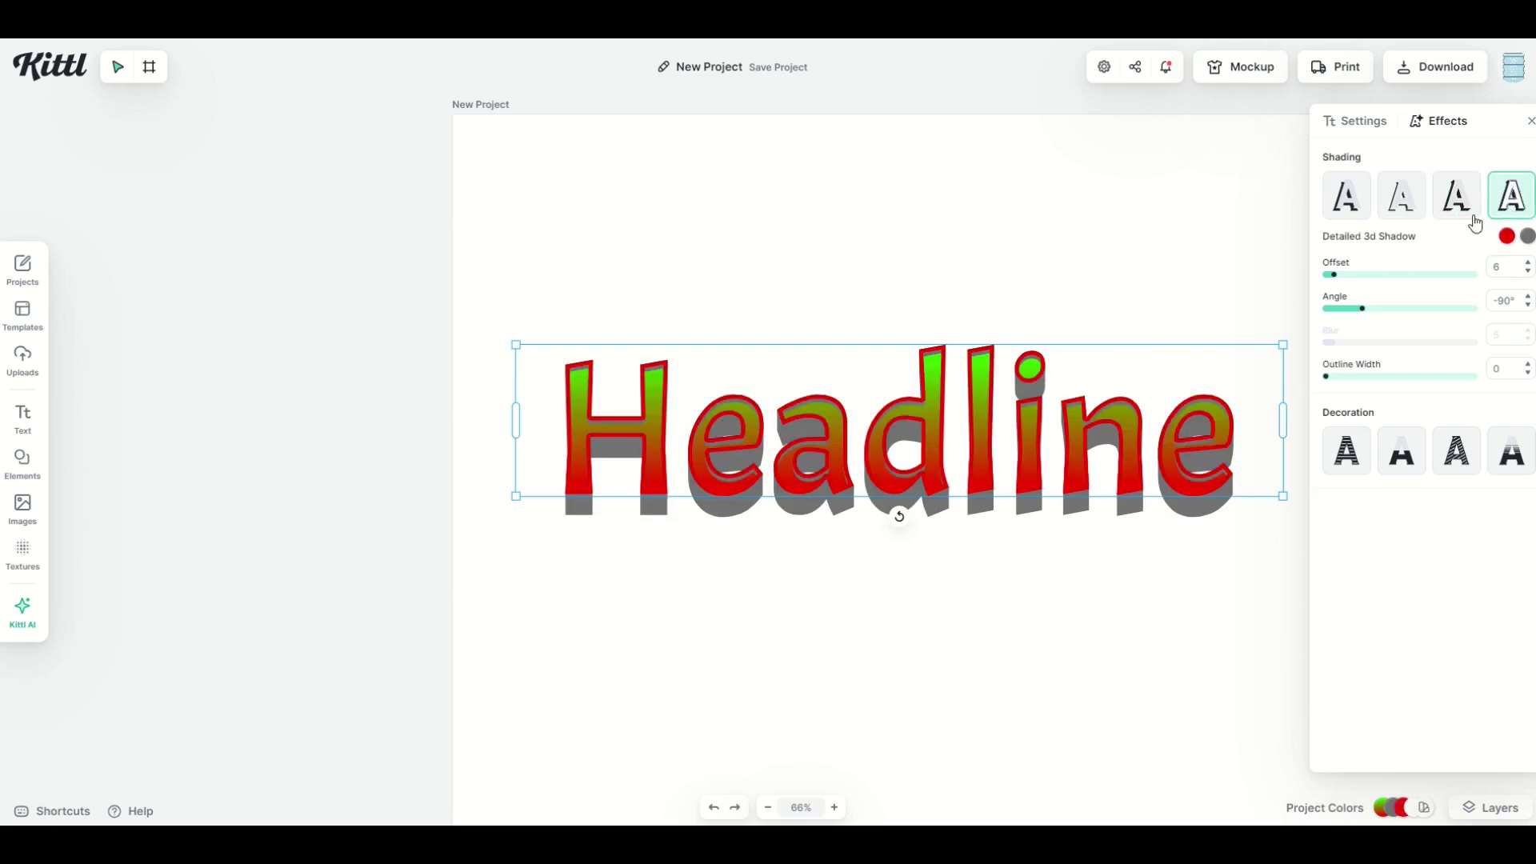
{"action": "left_click", "coordinate": [1146, 238]}
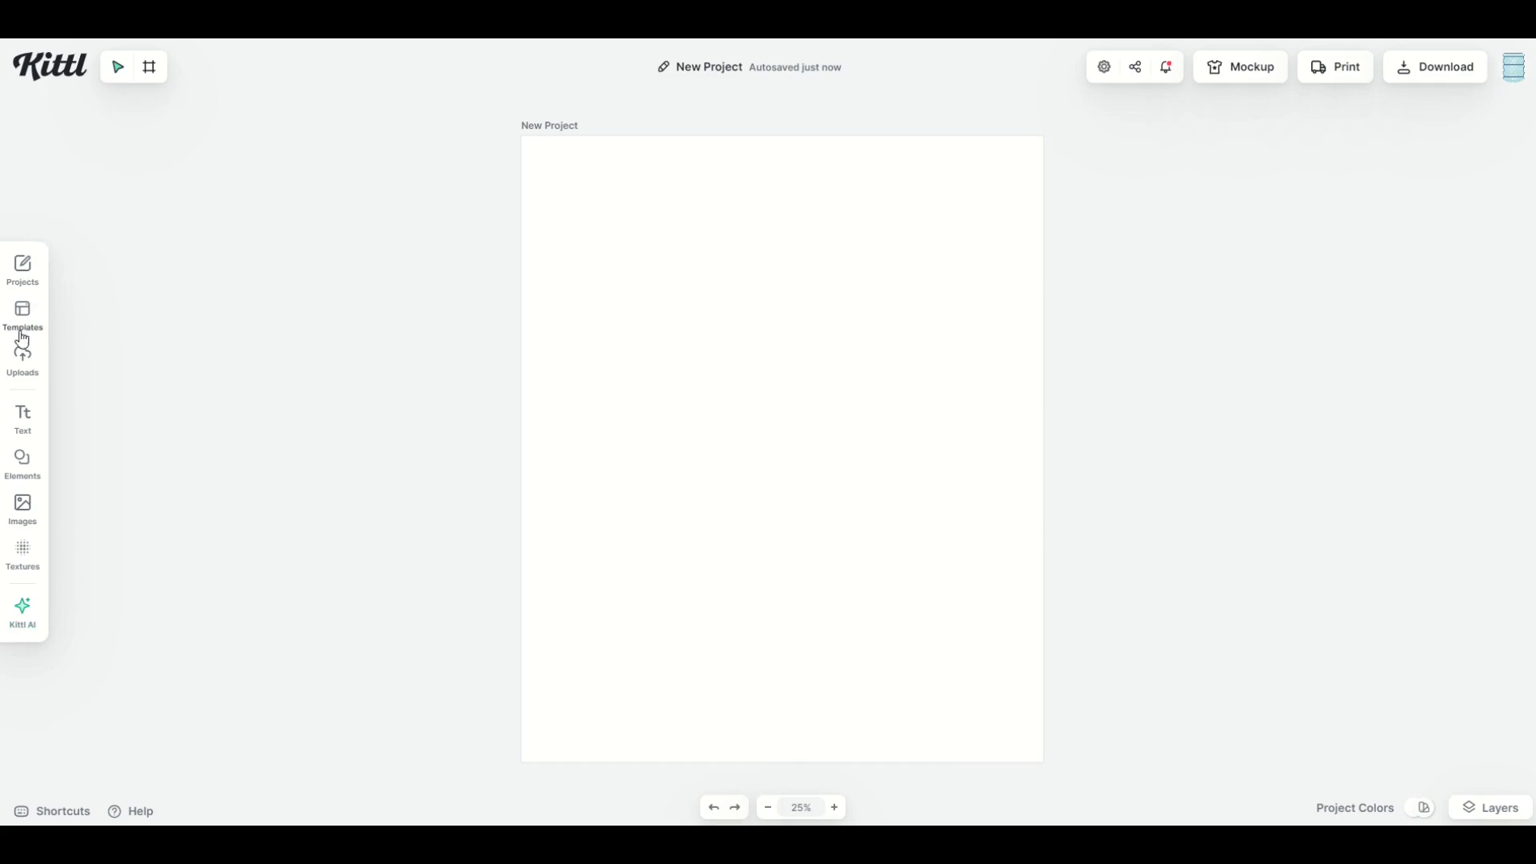
Step: Generate a 'cat ninja' image in Vintage Drawing style with Kittl AI, then enlarge and centre it
{"action": "left_click", "coordinate": [23, 610]}
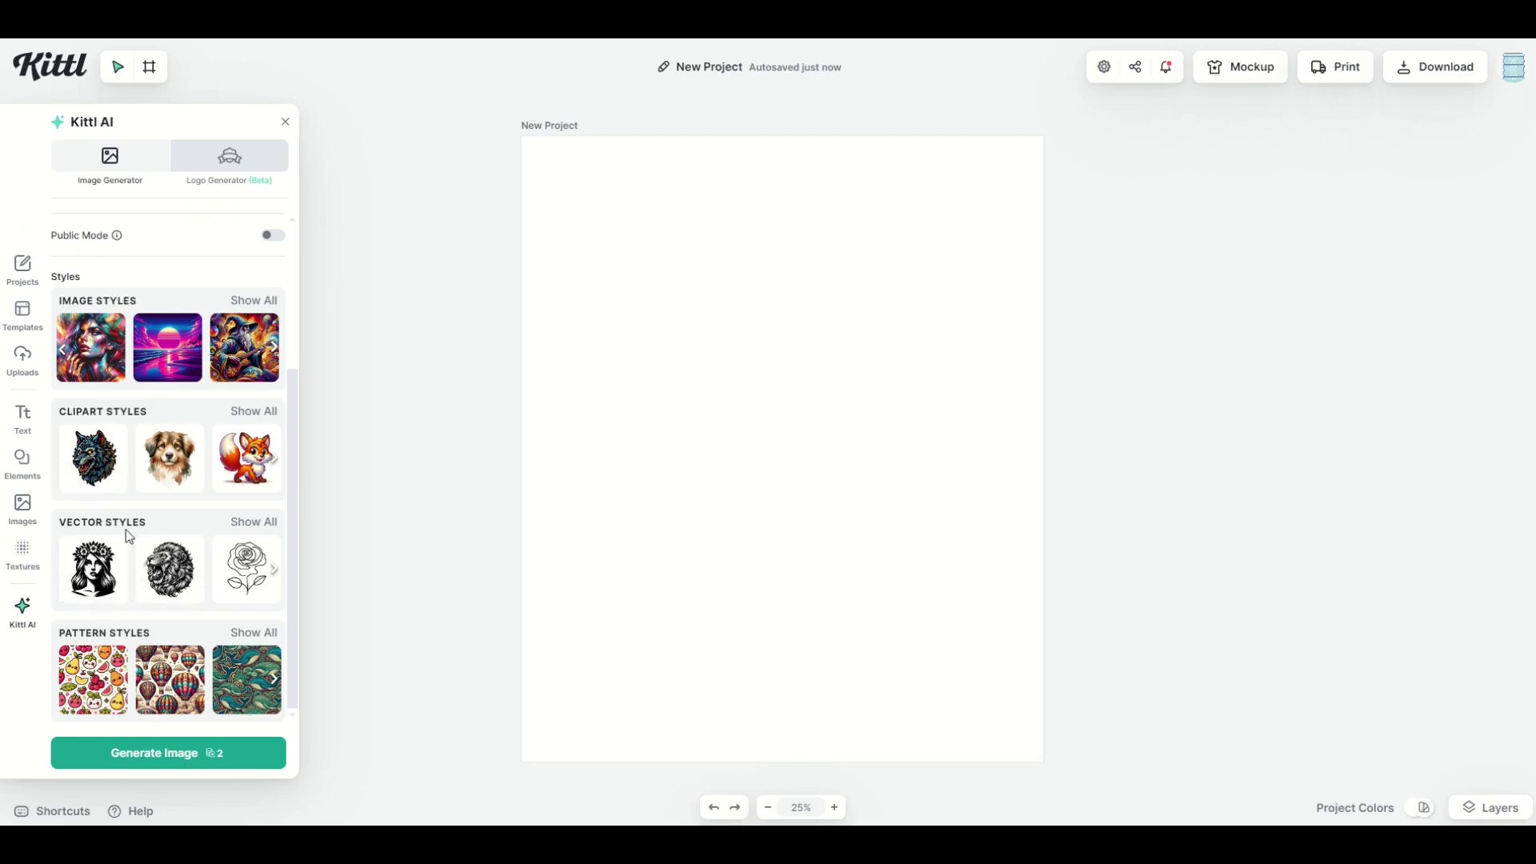
{"action": "left_click", "coordinate": [255, 522]}
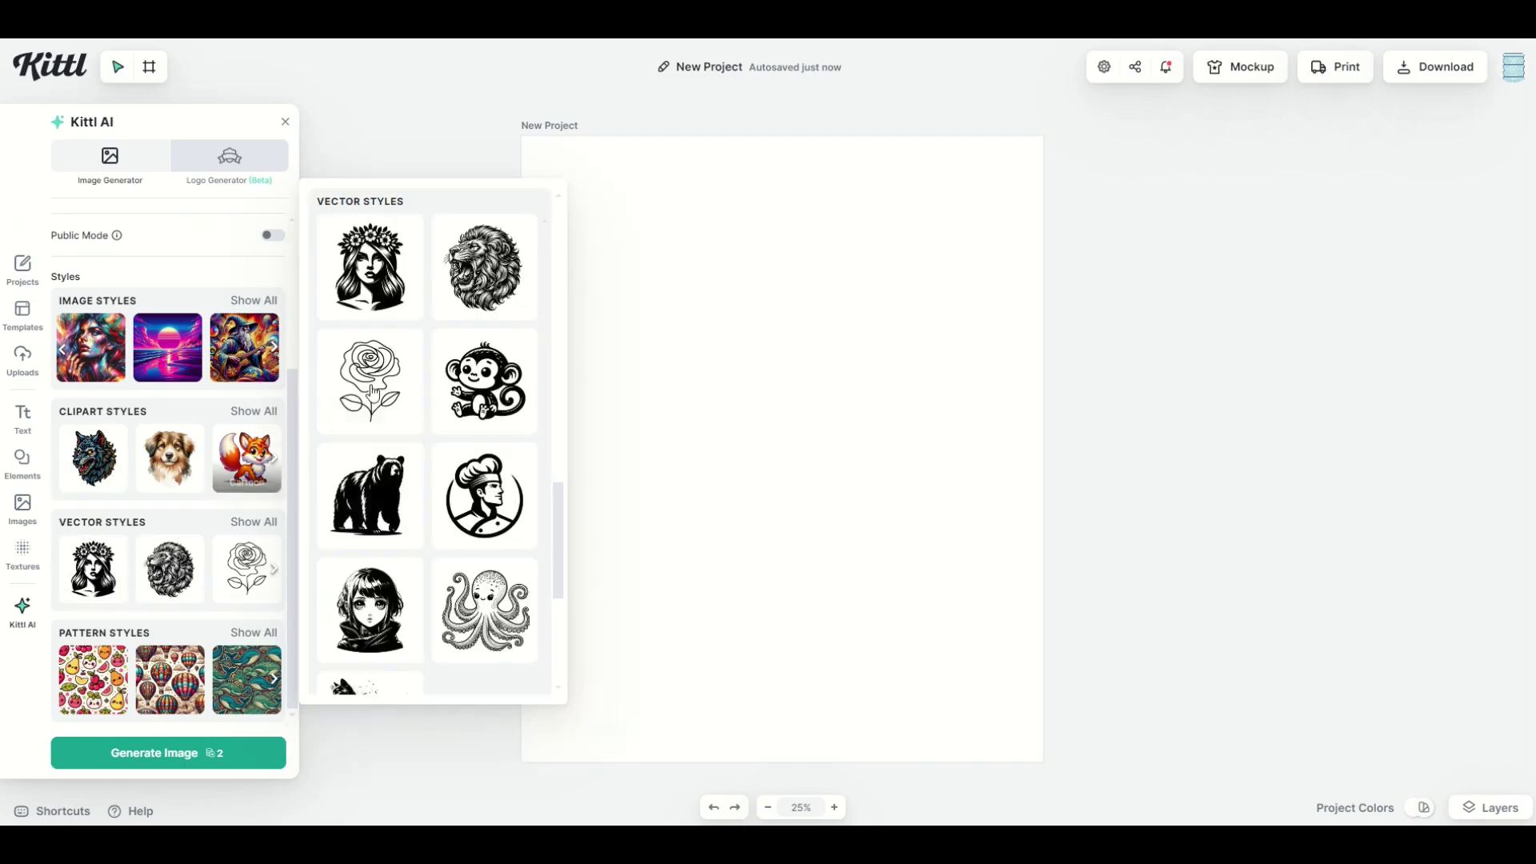
{"action": "left_click", "coordinate": [491, 264]}
{"action": "scroll", "coordinate": [148, 284], "scroll_direction": "up", "scroll_amount": 3}
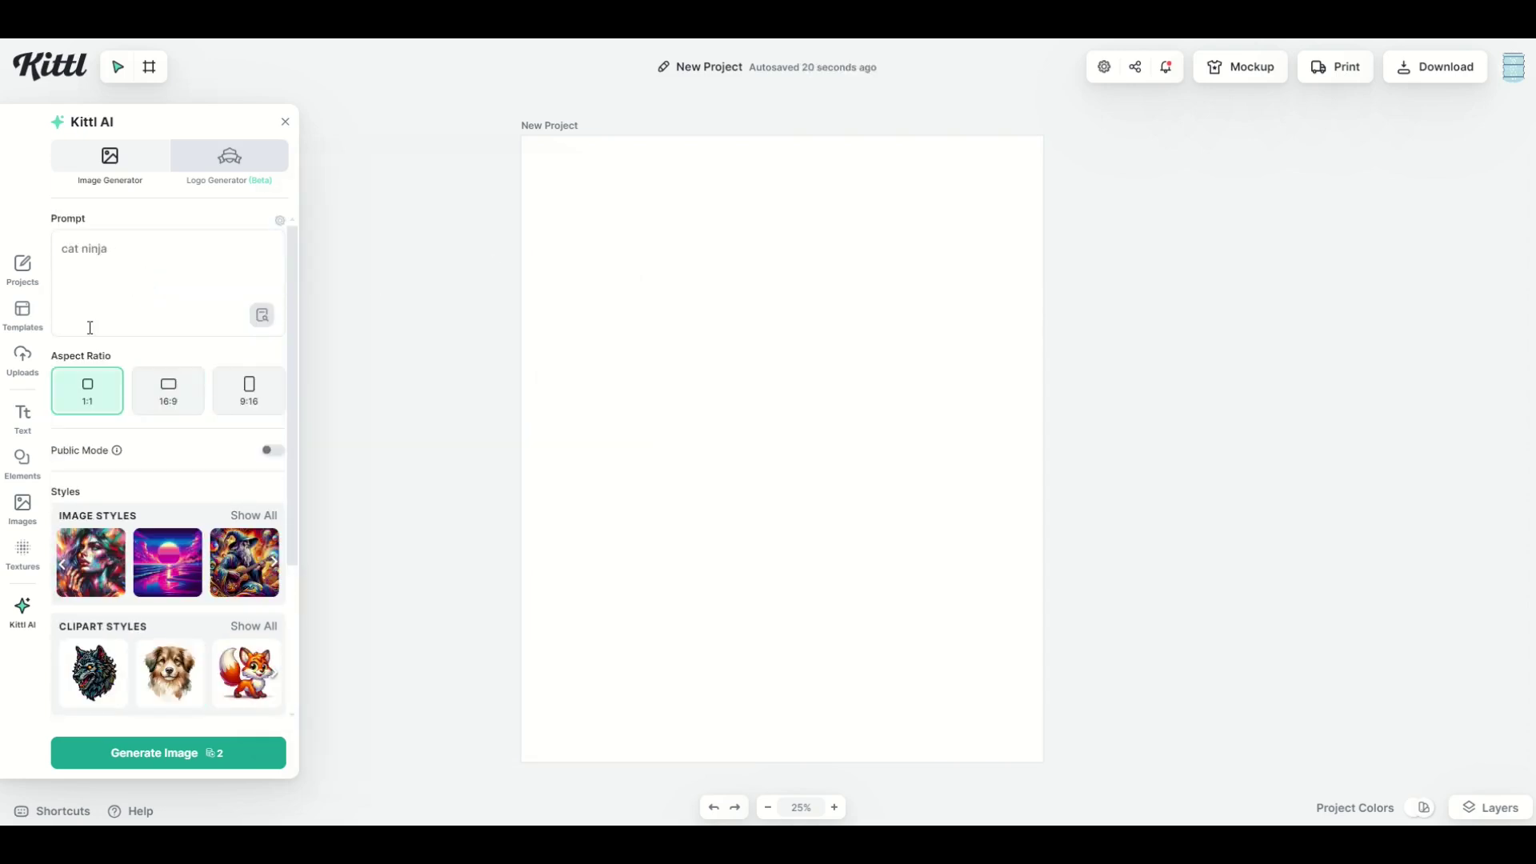
{"action": "left_click", "coordinate": [155, 759]}
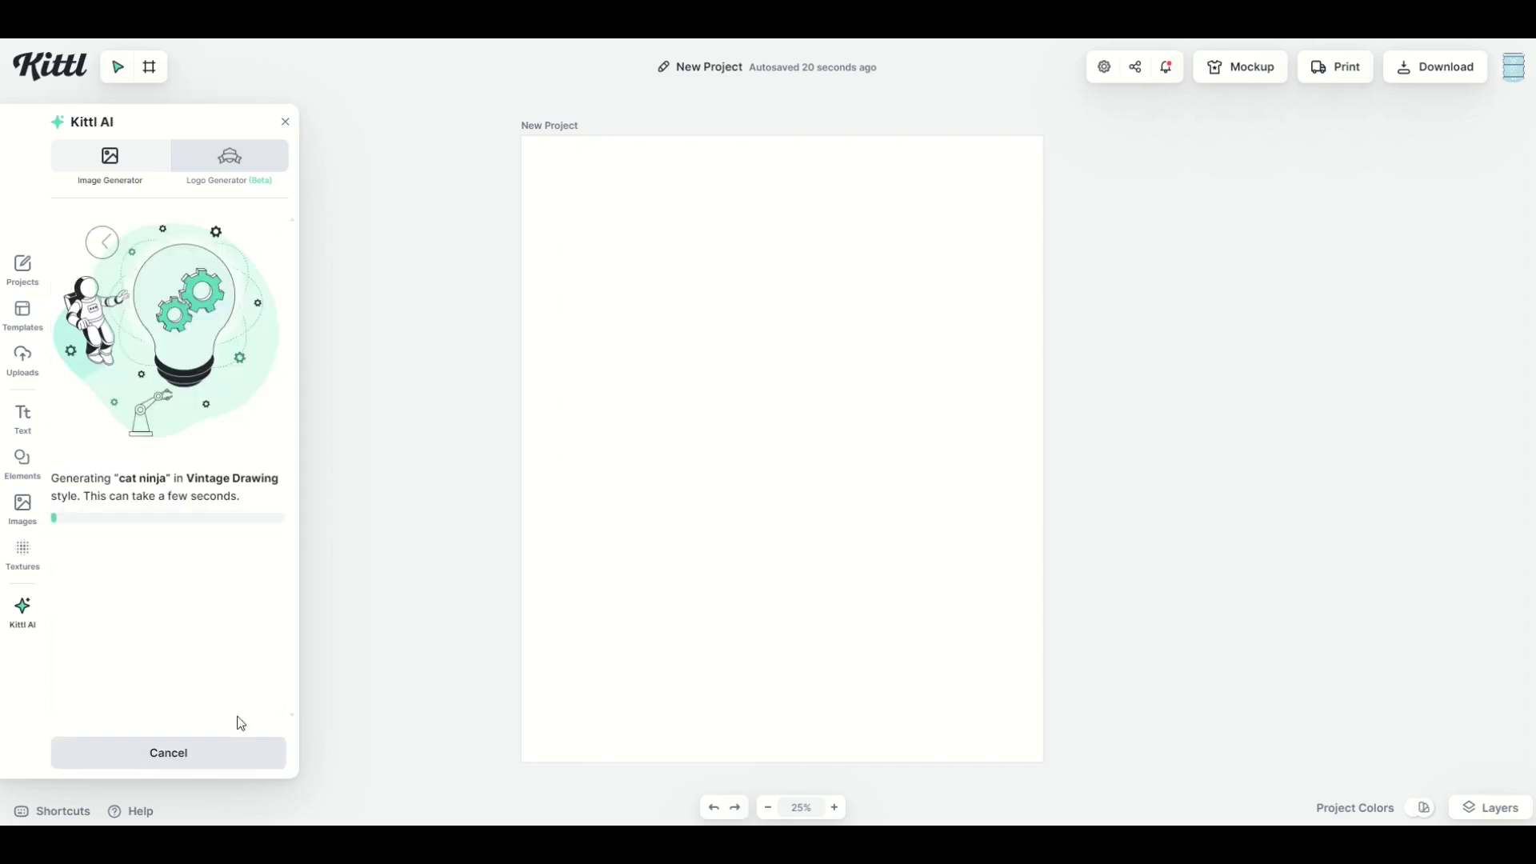
{"action": "left_click_drag", "start_coordinate": [655, 565], "coordinate": [477, 780]}
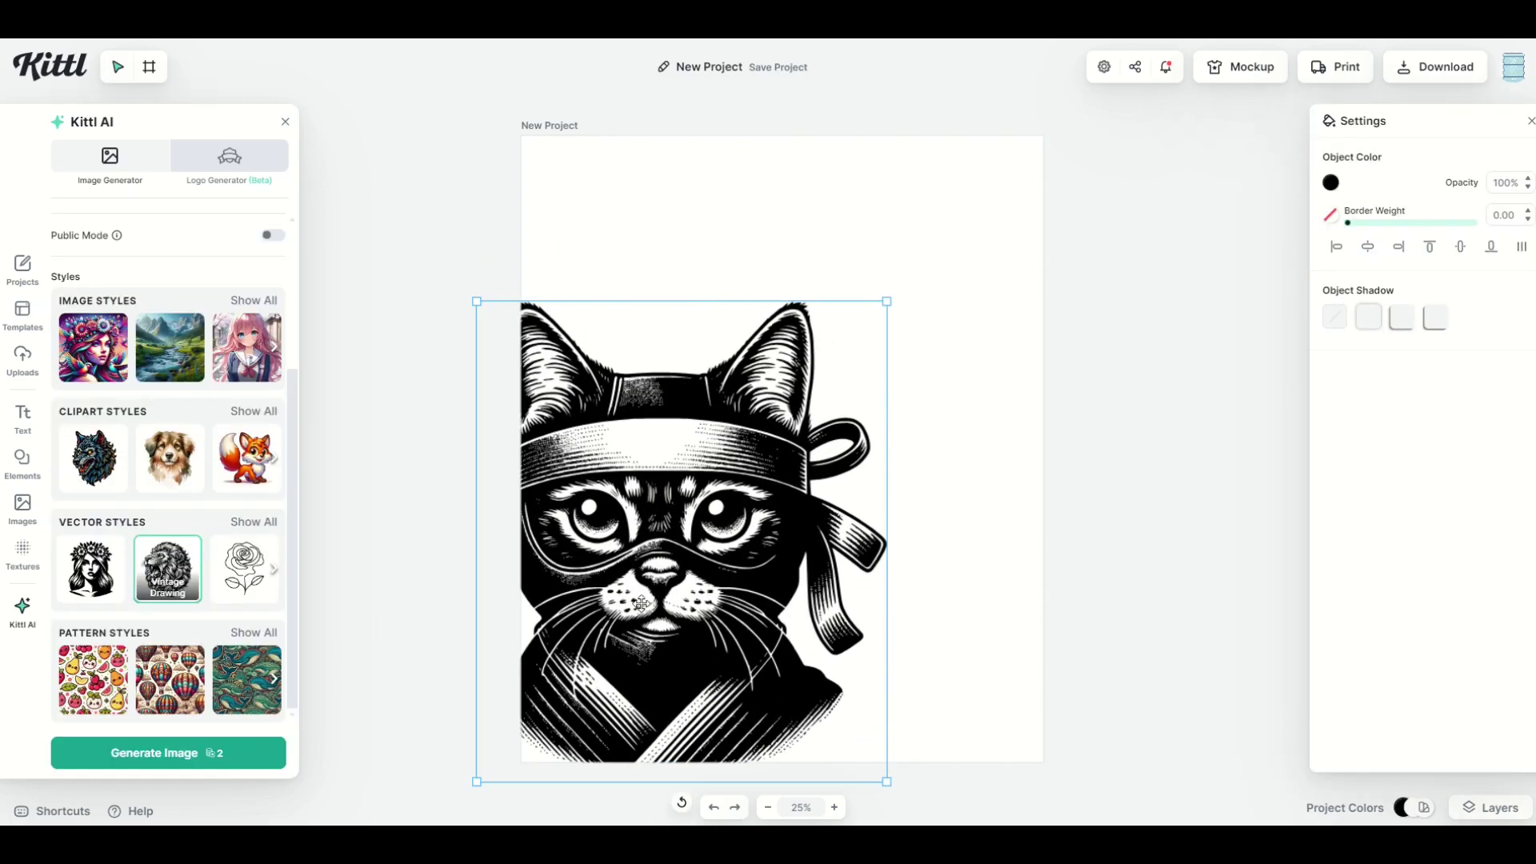
{"action": "left_click_drag", "start_coordinate": [649, 605], "coordinate": [733, 513]}
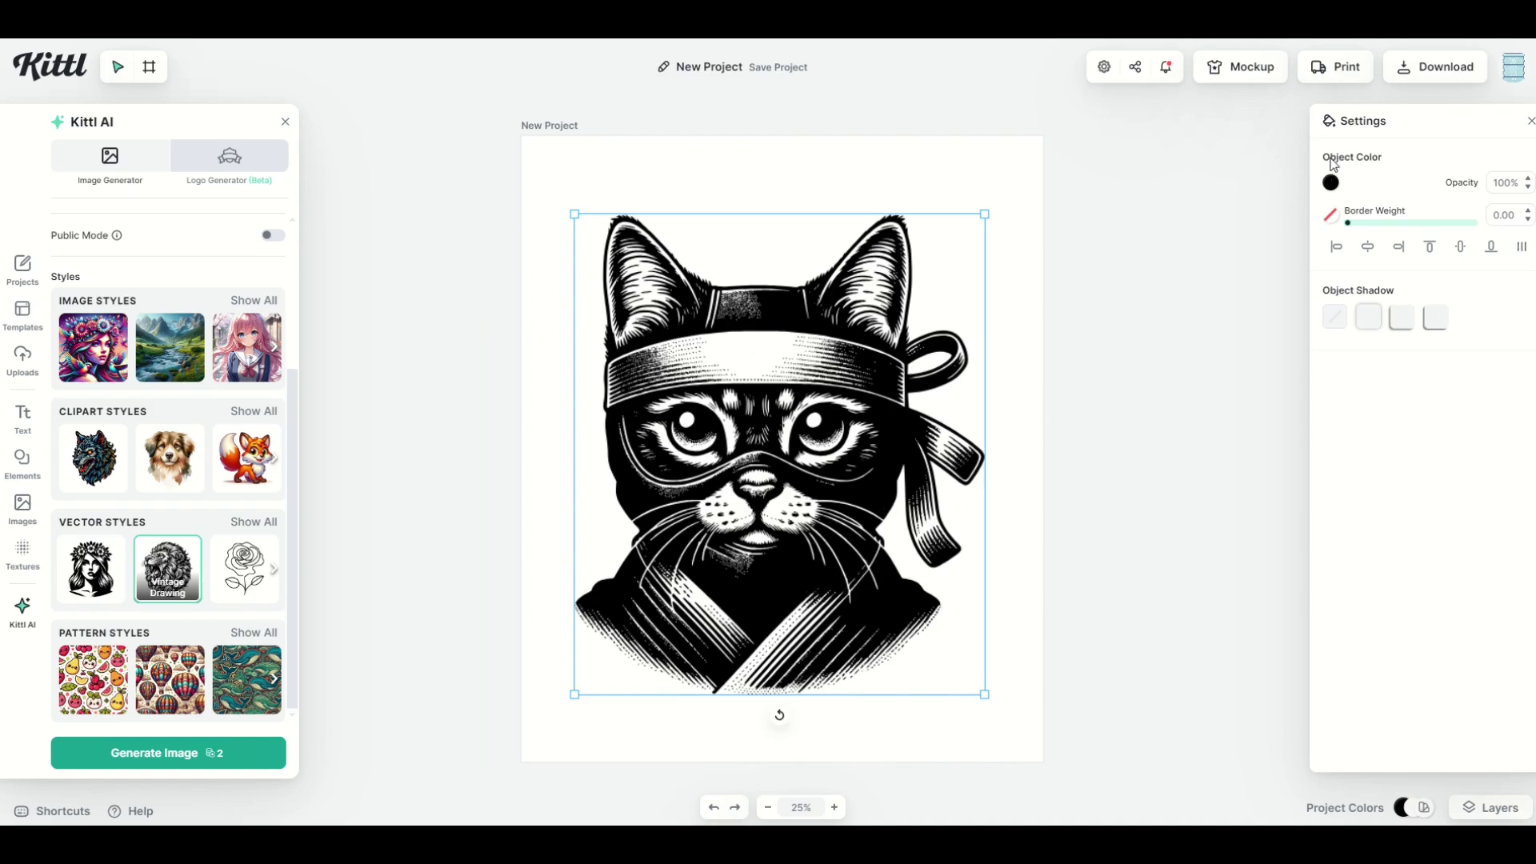
Step: Change the cat's colour to a gradient with a red first stop and a dark blue second stop
{"action": "left_click", "coordinate": [1331, 183]}
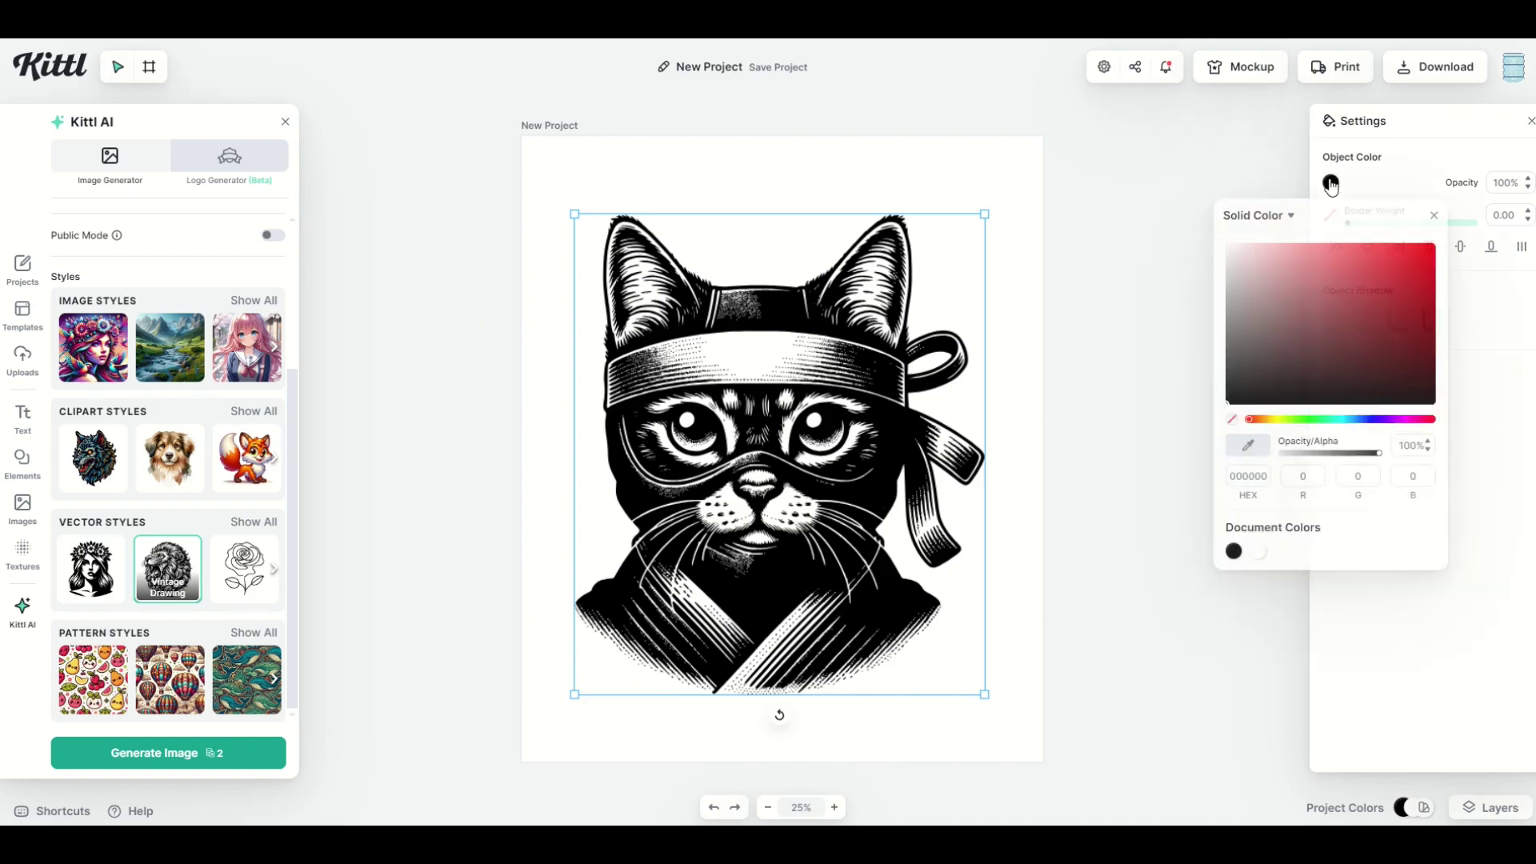
{"action": "left_click", "coordinate": [1241, 227]}
{"action": "left_click", "coordinate": [1245, 272]}
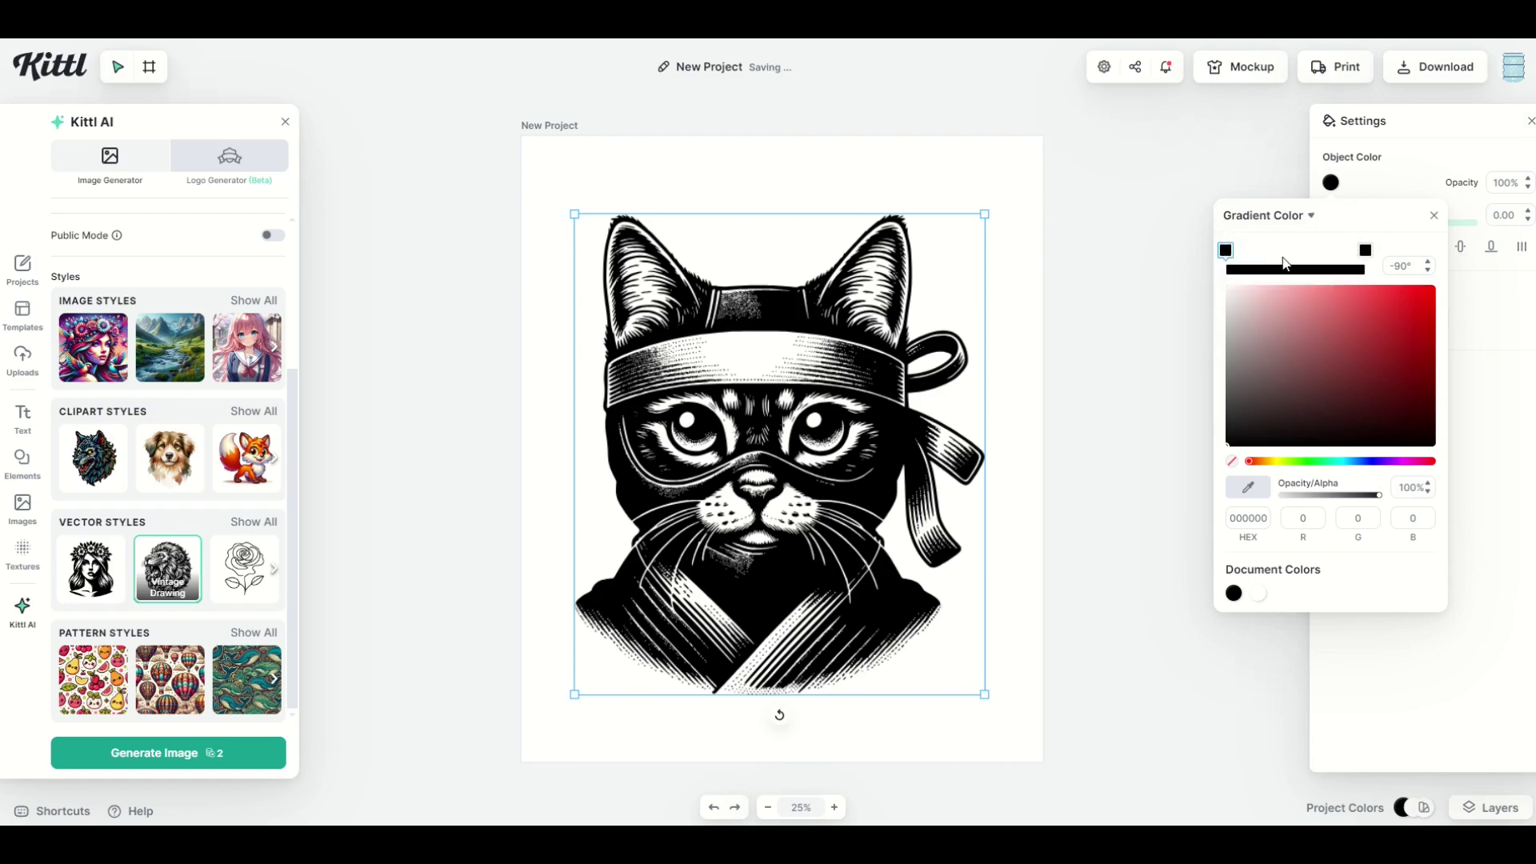
{"action": "left_click_drag", "start_coordinate": [1241, 309], "coordinate": [1437, 288]}
{"action": "left_click", "coordinate": [1367, 253]}
{"action": "mouse_move", "coordinate": [1337, 462]}
{"action": "left_mouse_down"}
{"action": "mouse_move", "coordinate": [1364, 462]}
{"action": "mouse_move", "coordinate": [1410, 411]}
{"action": "mouse_move", "coordinate": [1475, 380]}
{"action": "left_mouse_up"}
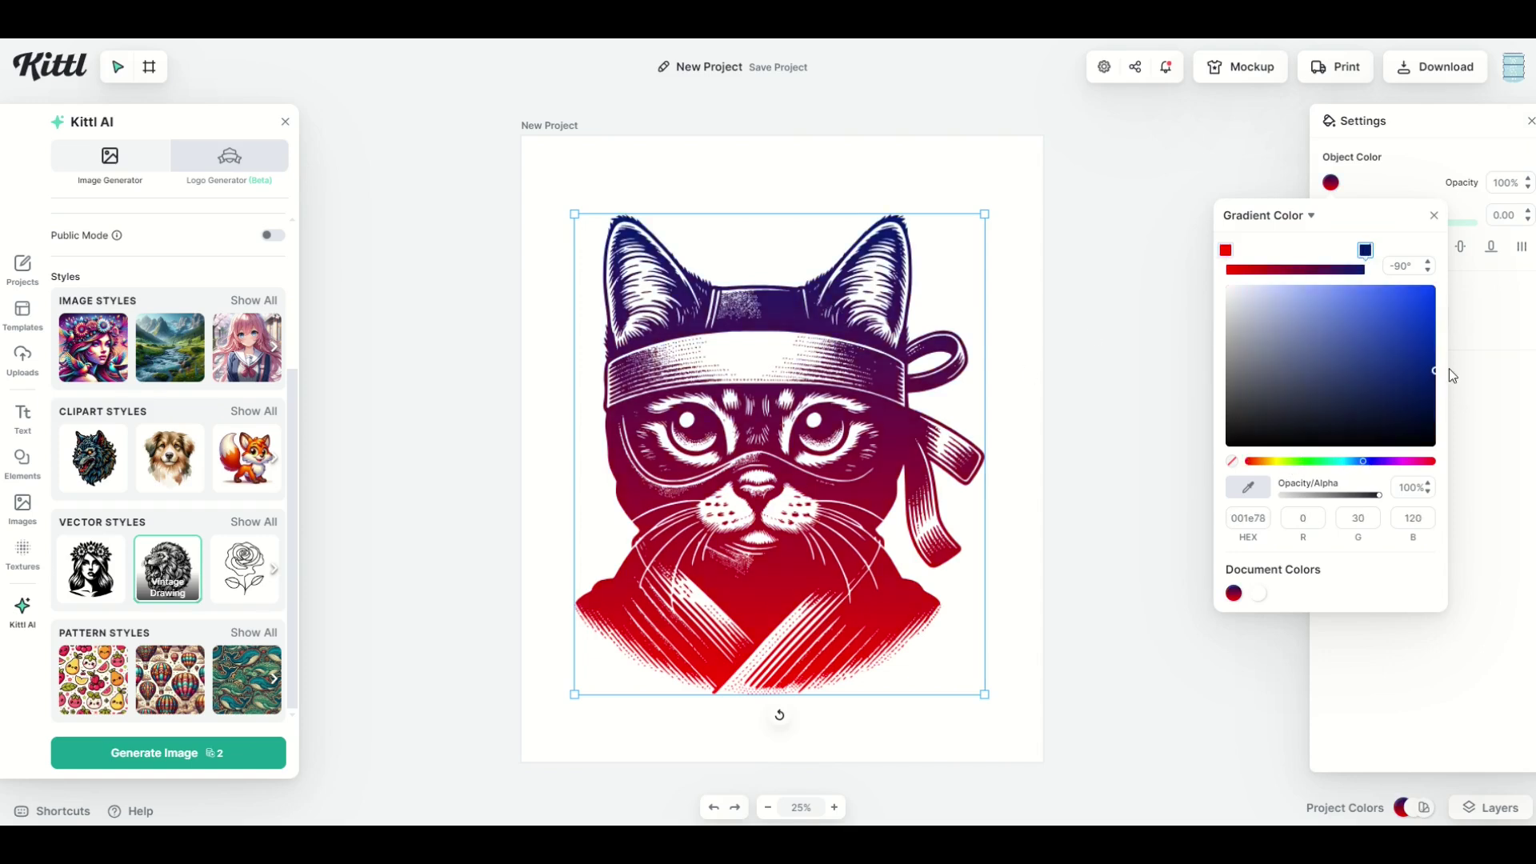
Step: Nudge the cat slightly right to align it with the guides, then deselect it
{"action": "key", "text": "Escape"}
{"action": "left_click", "coordinate": [768, 312]}
{"action": "left_click_drag", "start_coordinate": [768, 312], "coordinate": [780, 312]}
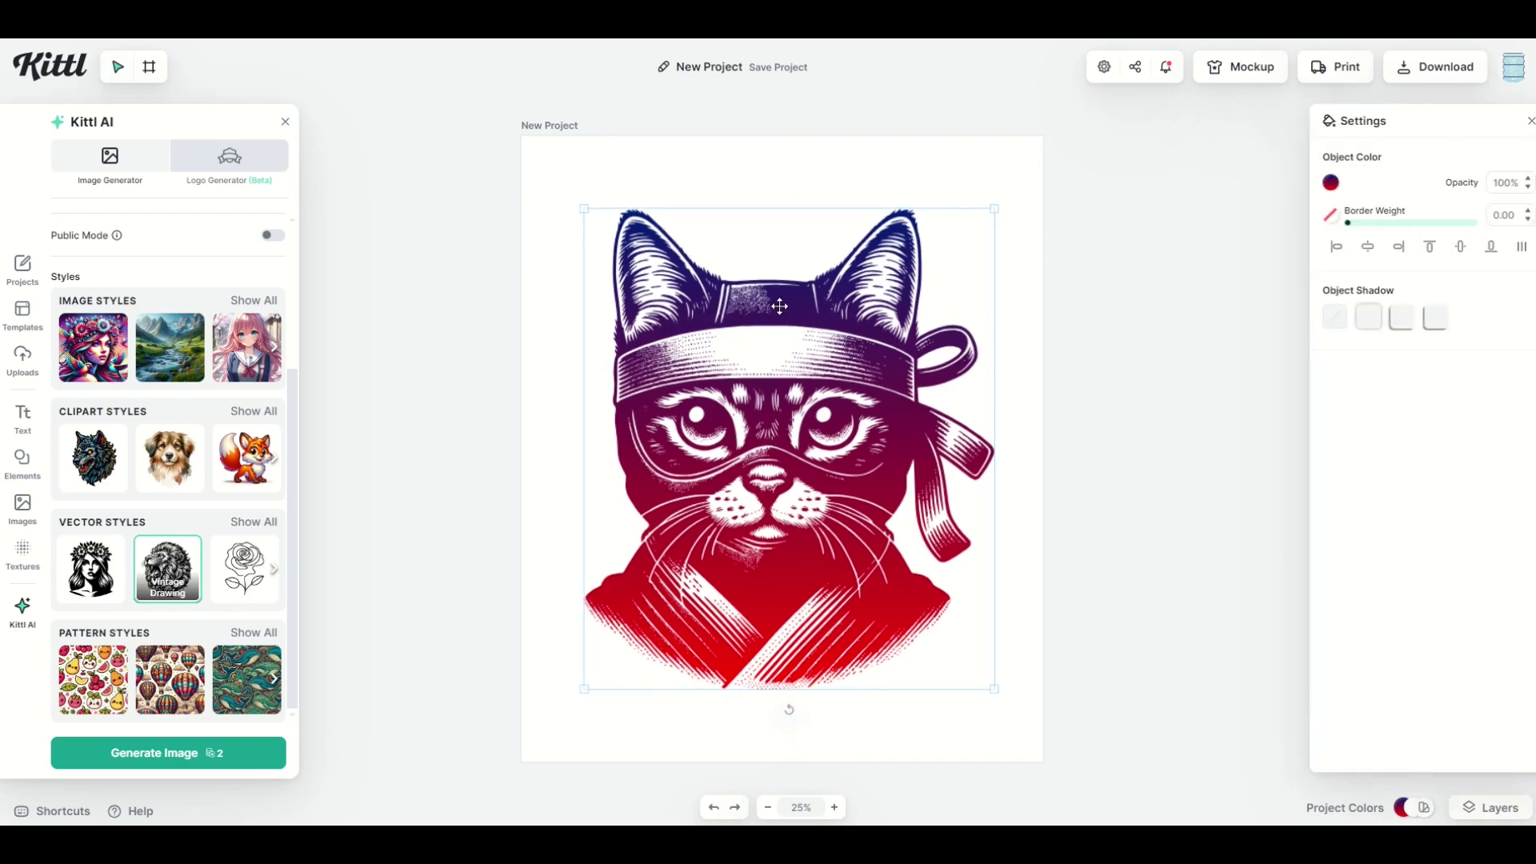
{"action": "key", "text": "Escape"}
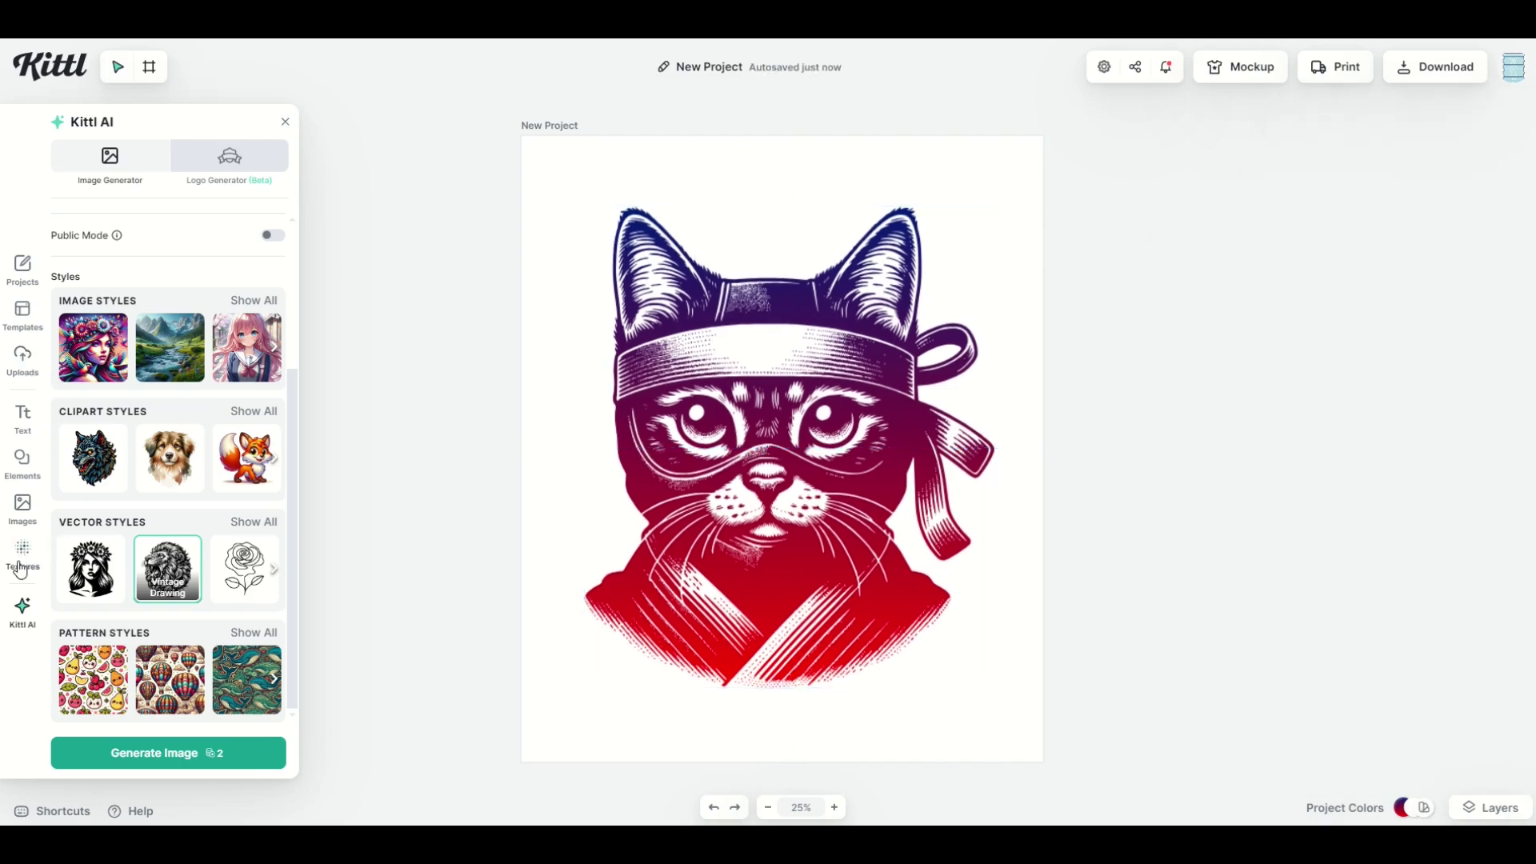
Step: Apply the first Blacks texture from the Backgrounds textures as the page background
{"action": "left_click", "coordinate": [24, 563]}
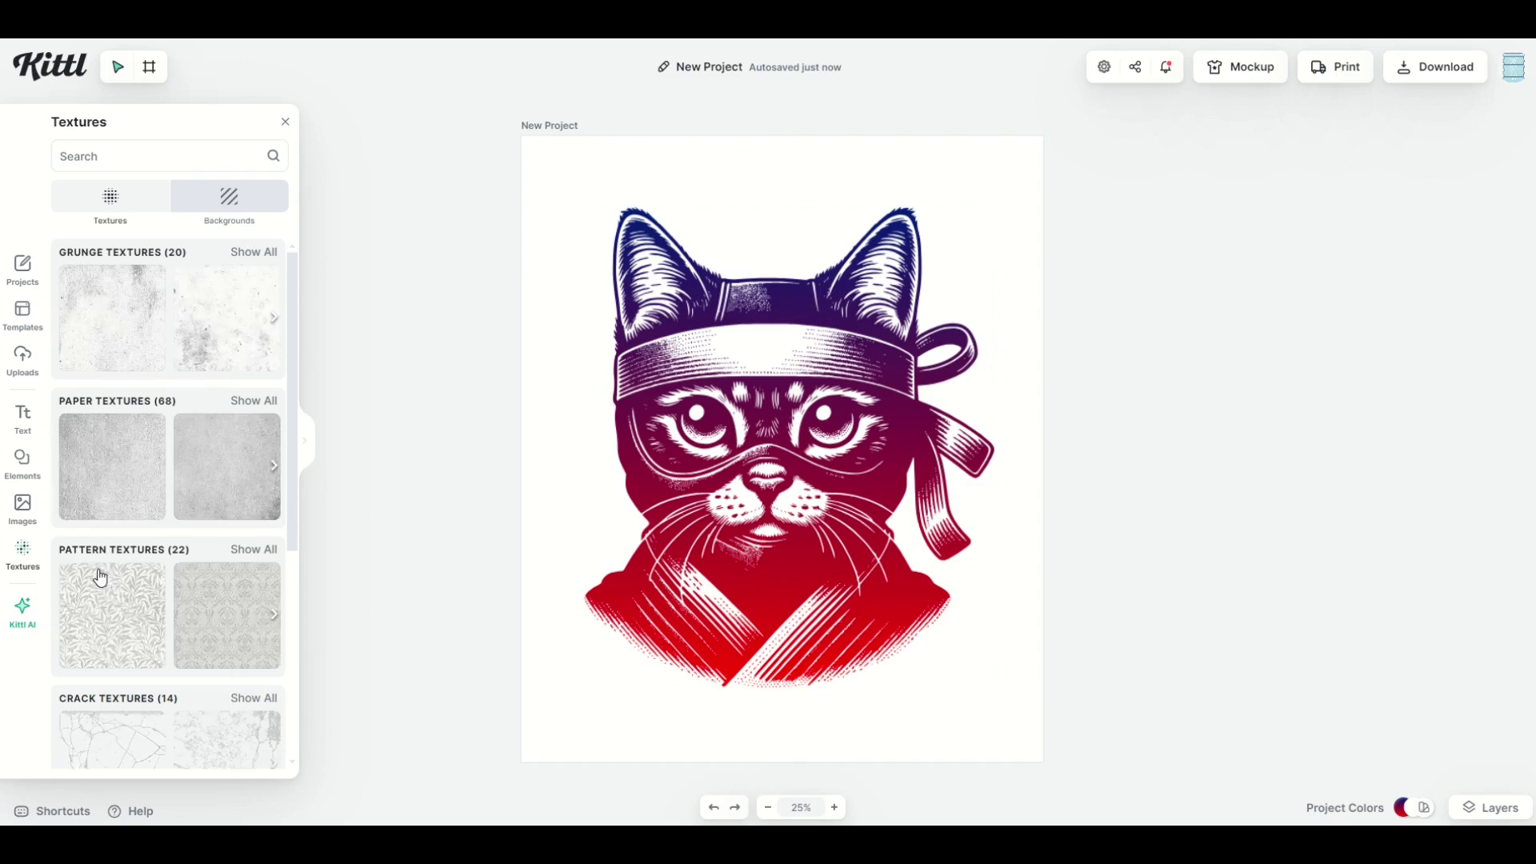
{"action": "left_click", "coordinate": [229, 202]}
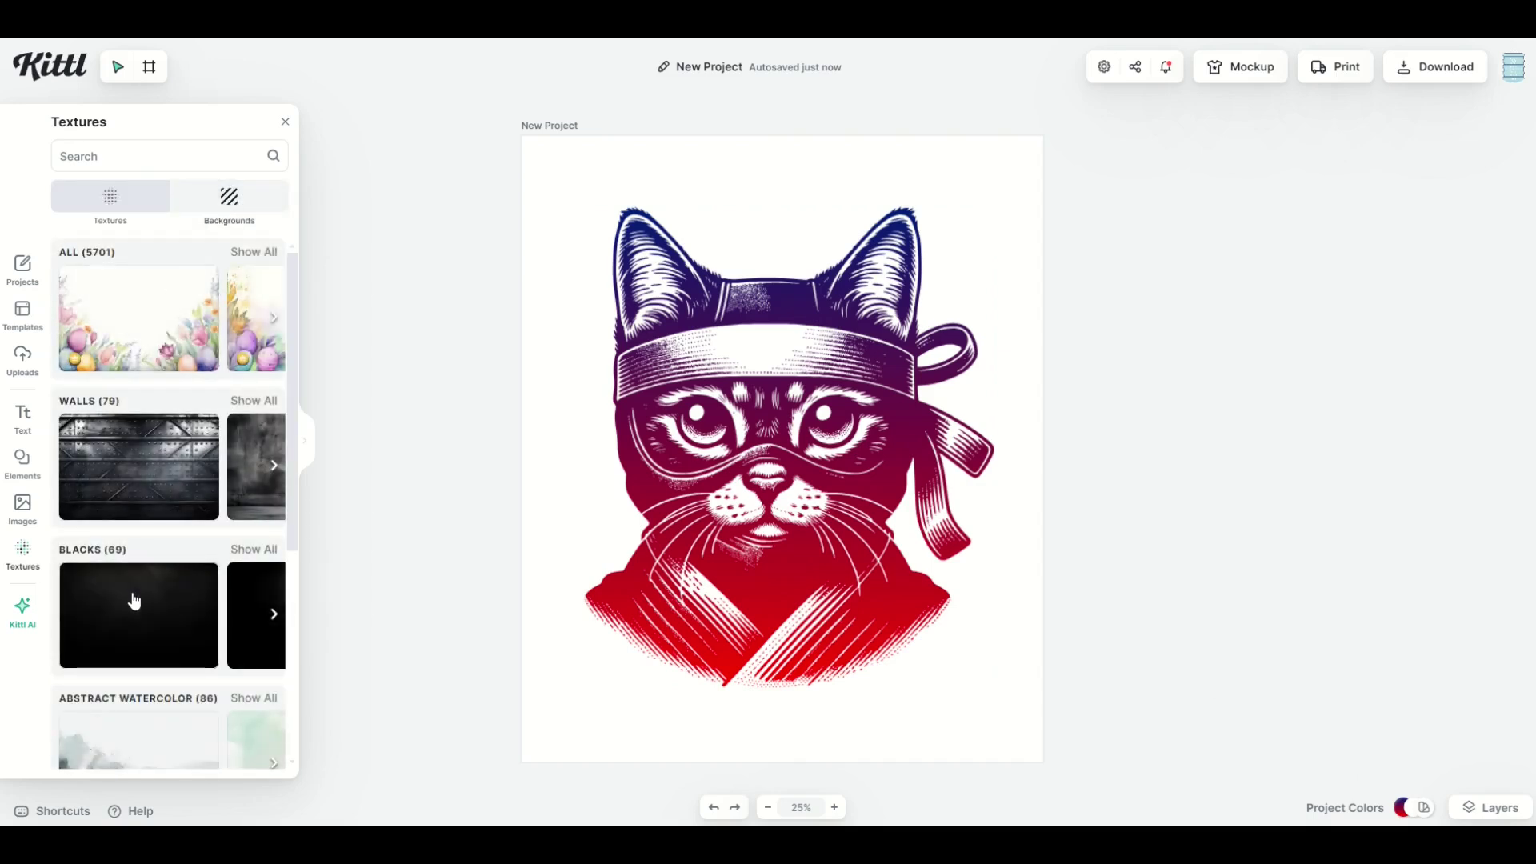
{"action": "left_click", "coordinate": [134, 617]}
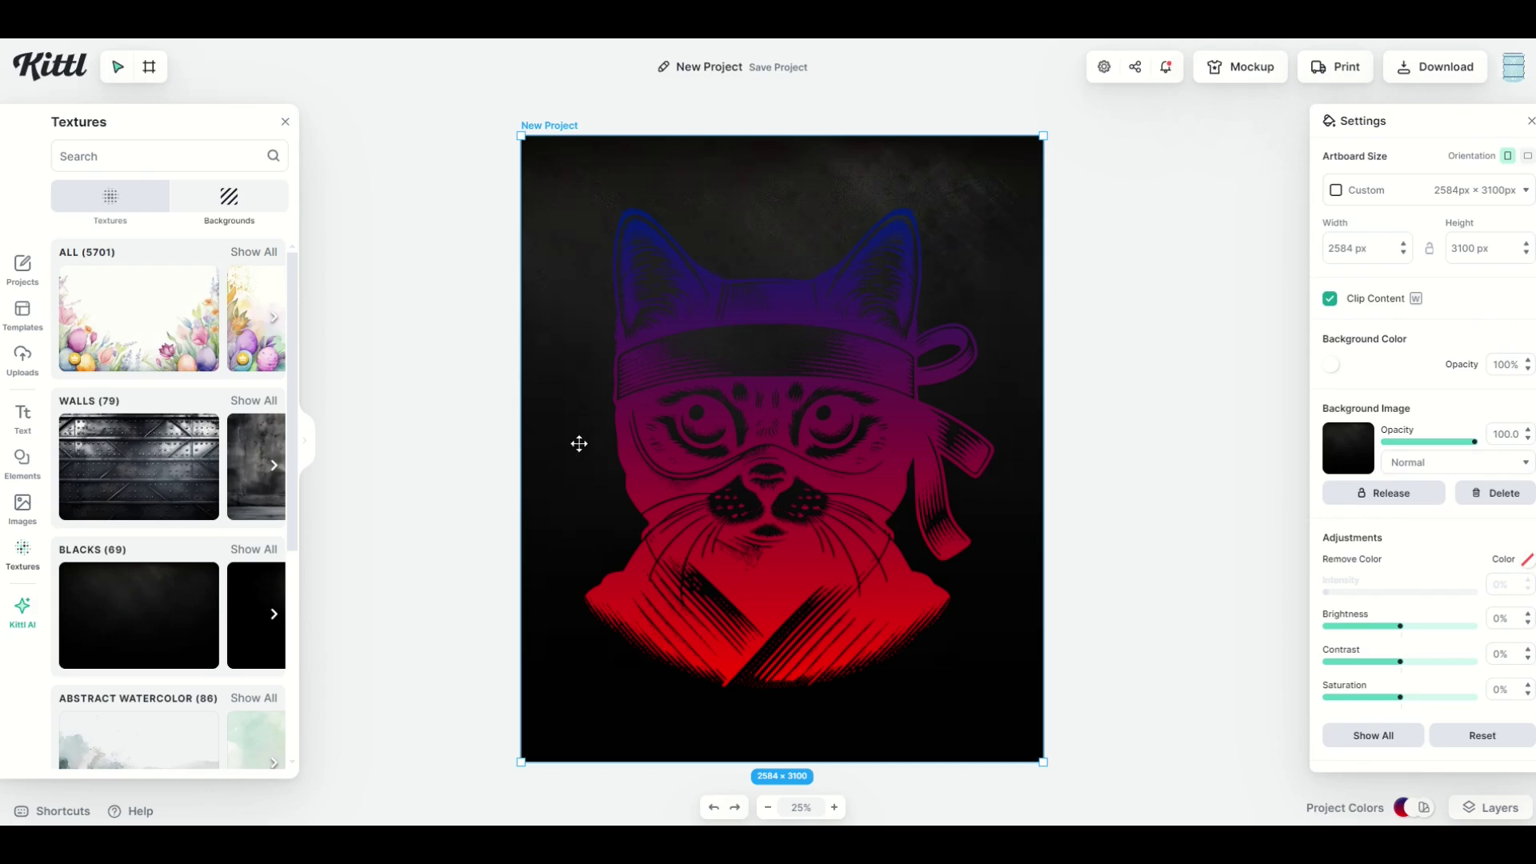